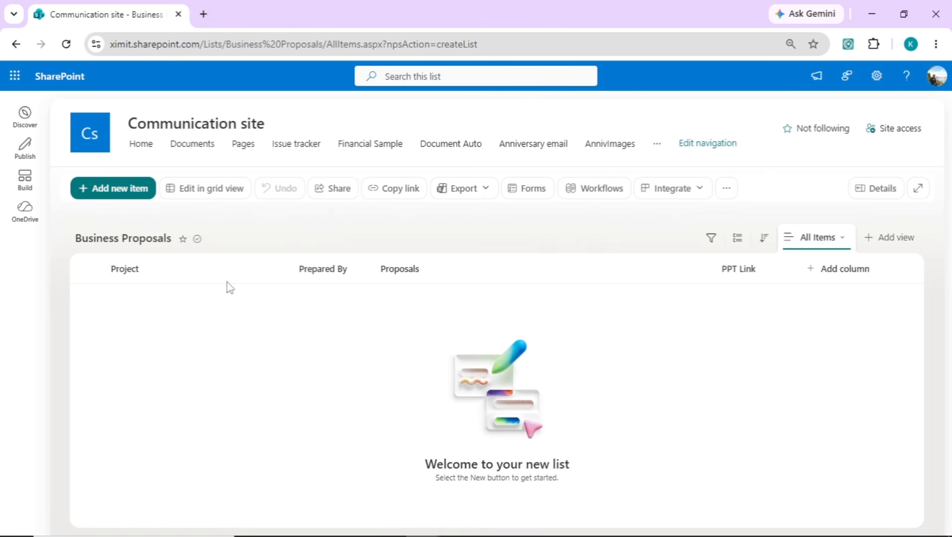
Step: Start a new Business Proposals item with the AI-Powered Sales Assistant Platform title and pasted proposal text
{"action": "left_click", "coordinate": [117, 192]}
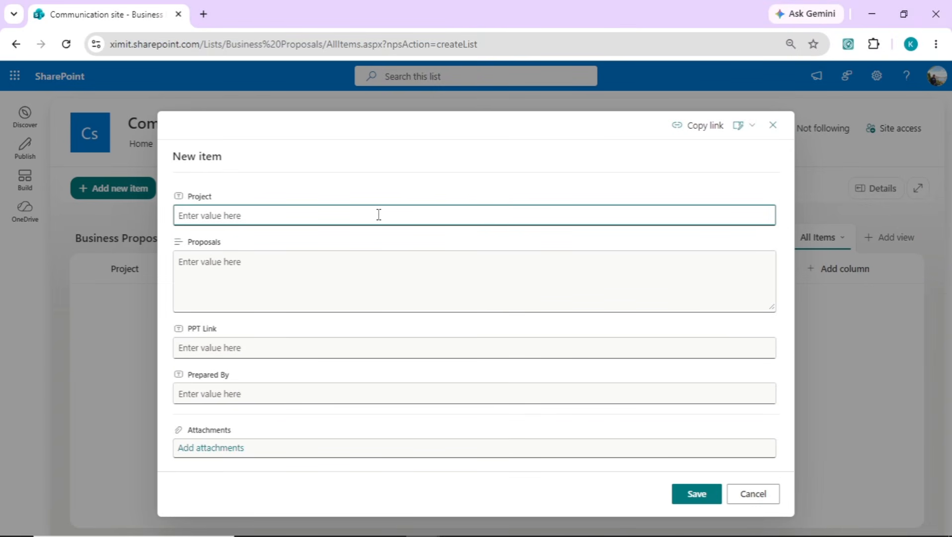
{"action": "type", "text": "AI-Powered Sales Assistant Platform"}
{"action": "key", "text": "alt+Tab"}
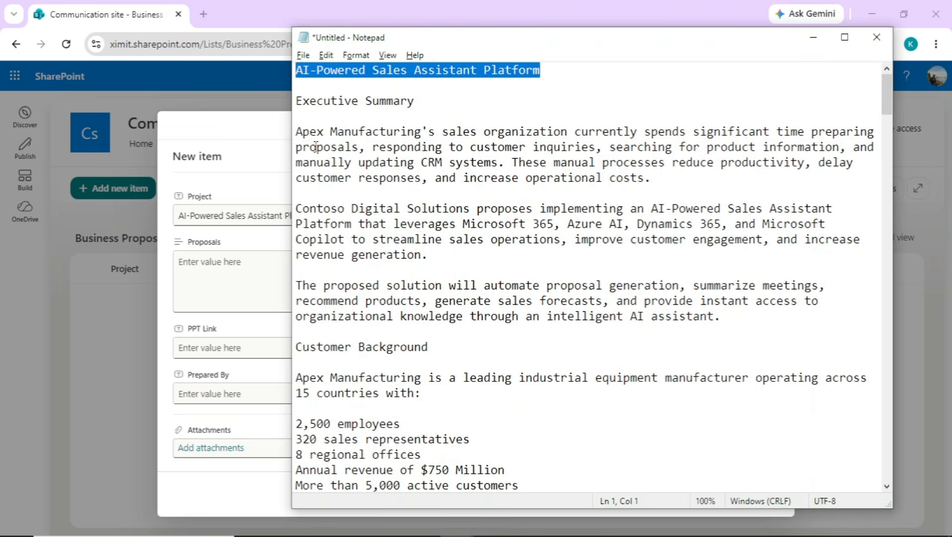
{"action": "left_click_drag", "start_coordinate": [295, 101], "coordinate": [778, 534]}
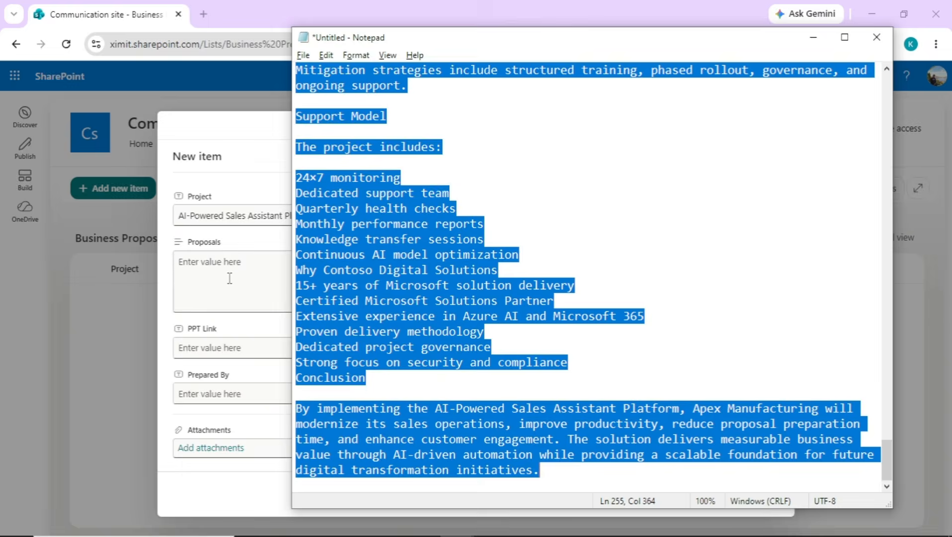
{"action": "left_click", "coordinate": [234, 276]}
{"action": "key", "text": "ctrl+v"}
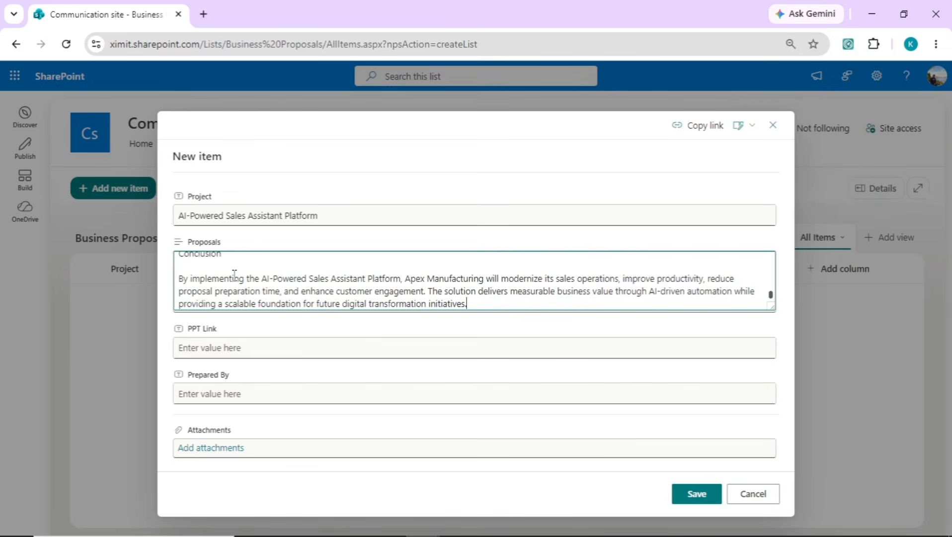
Step: Enter the preparer's name in Prepared By and save the item
{"action": "left_click", "coordinate": [287, 393]}
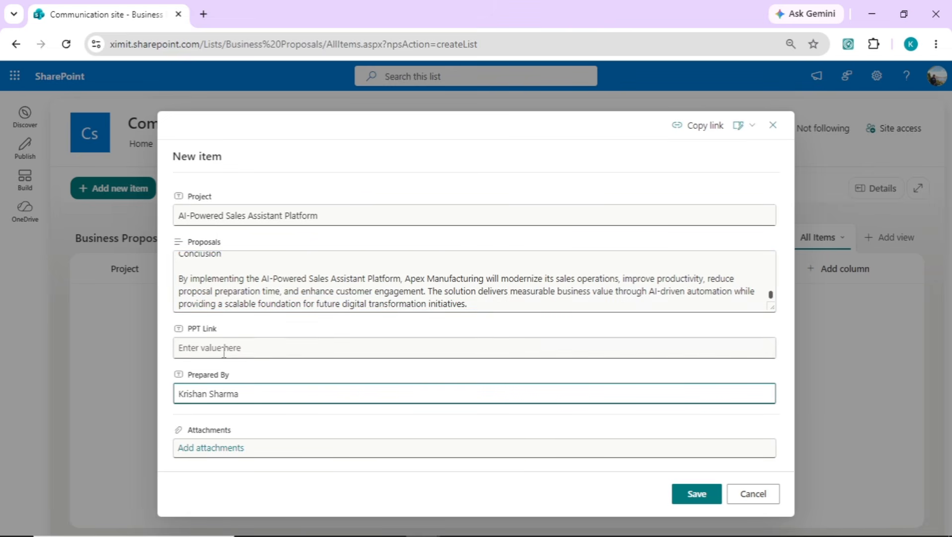
{"action": "left_click", "coordinate": [696, 494]}
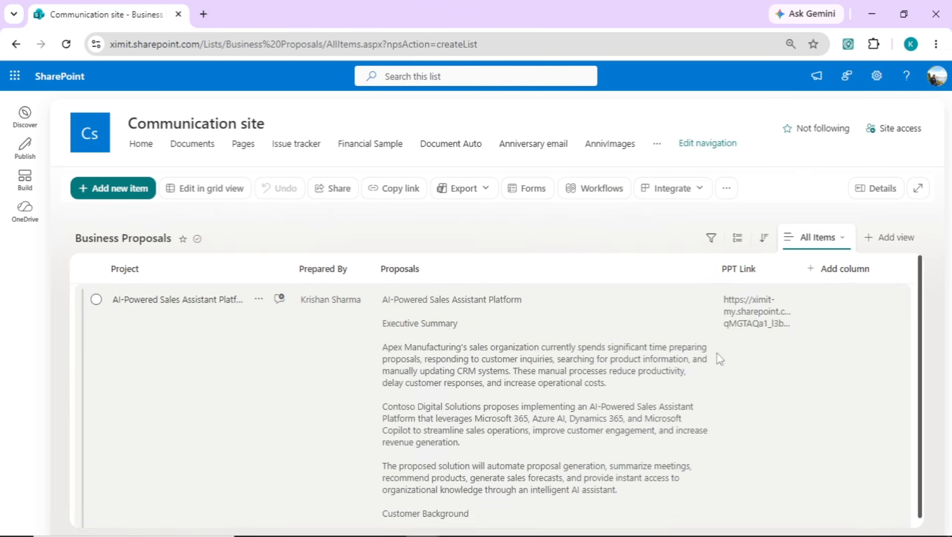
Step: Open the AI-Powered Sales Assistant Platform item's details and load its PPT Link deck in a new tab
{"action": "left_click", "coordinate": [200, 300]}
{"action": "left_click", "coordinate": [263, 364]}
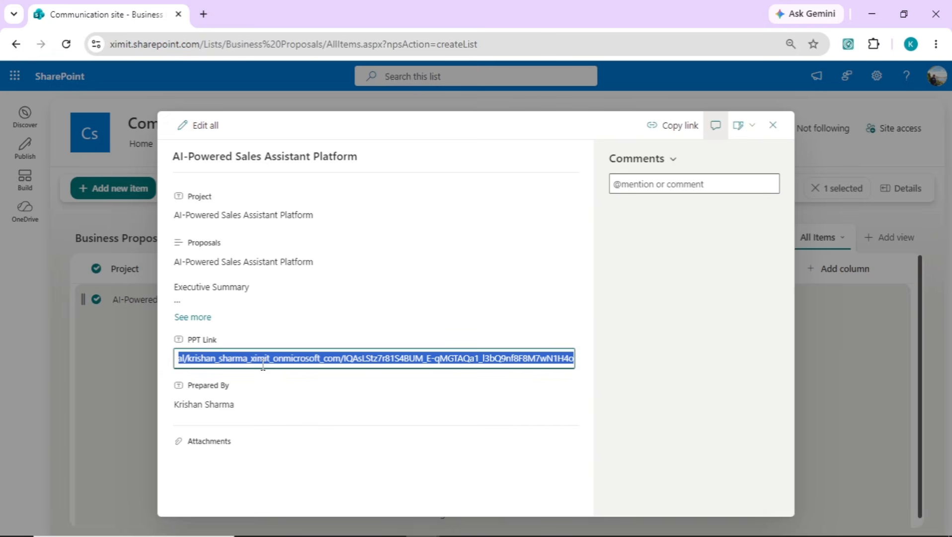
{"action": "left_click", "coordinate": [203, 14]}
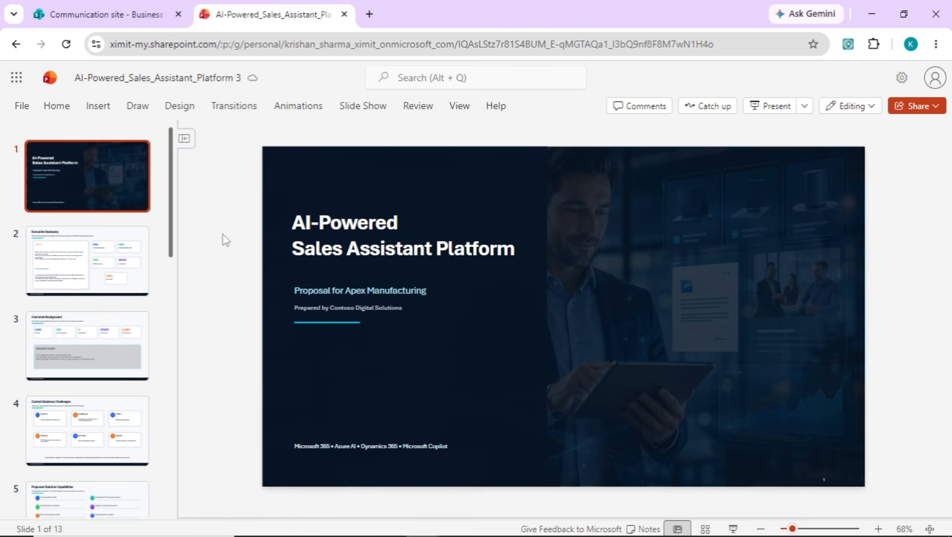
Step: Step from the Executive Summary slide through the deck to slide 8, Expected Business Benefits
{"action": "left_click", "coordinate": [108, 258]}
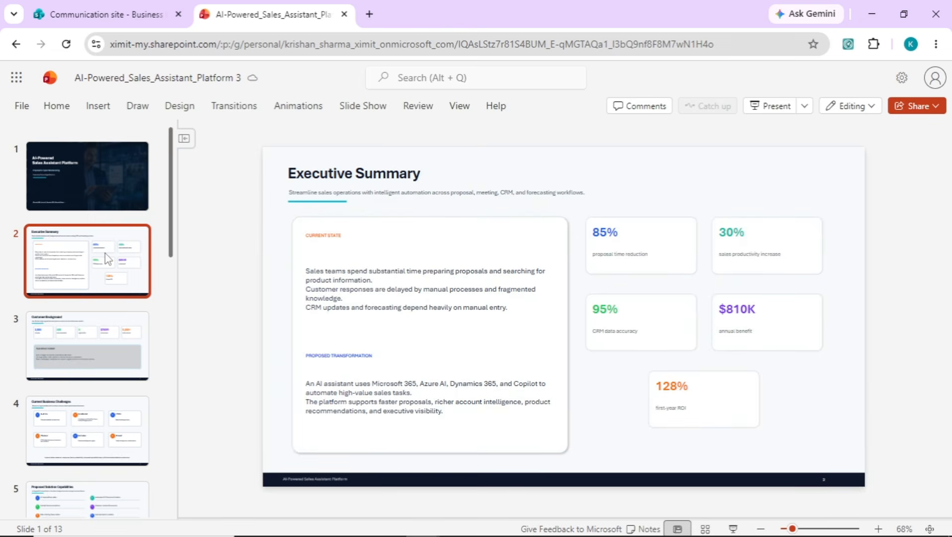
{"action": "key", "text": "Down"}
{"action": "key", "text": "Down"}
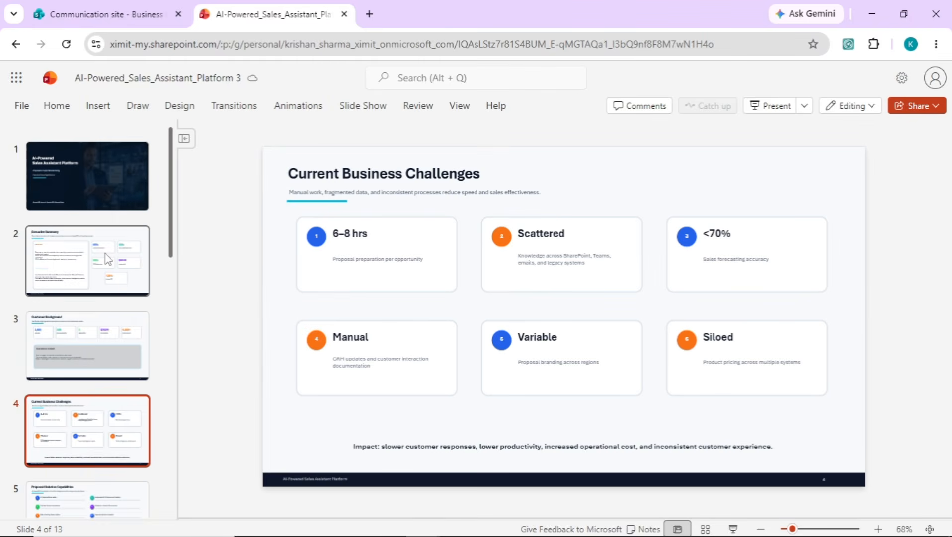
{"action": "key", "text": "Down"}
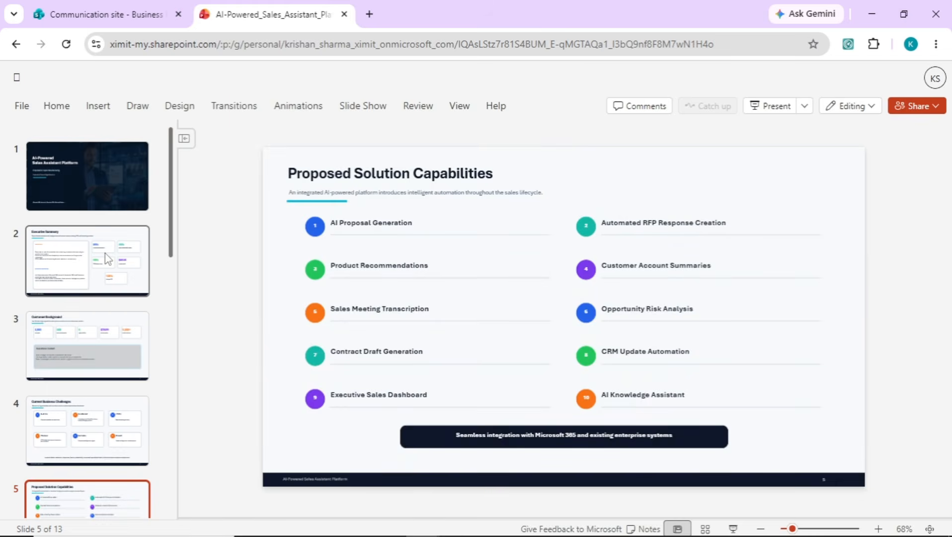
{"action": "key", "text": "Down"}
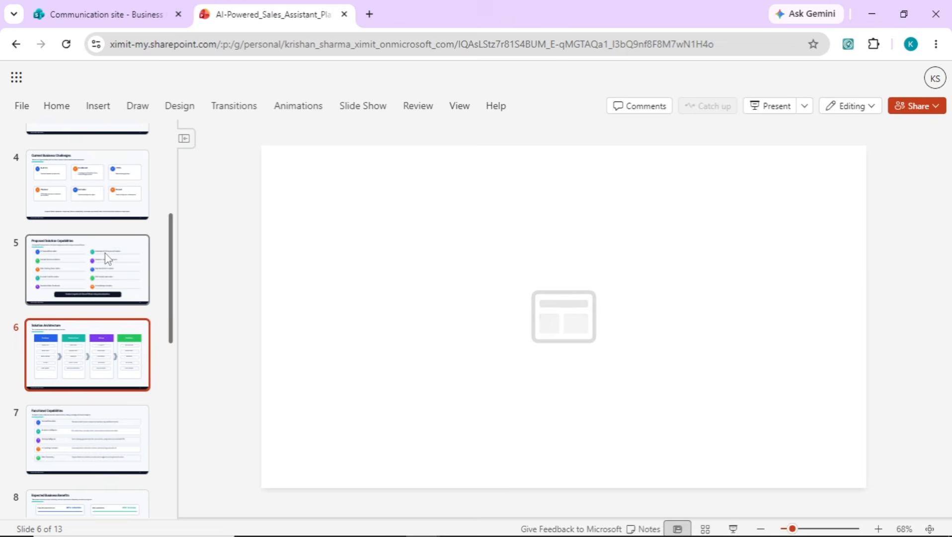
{"action": "key", "text": "Down"}
{"action": "key", "text": "Down"}
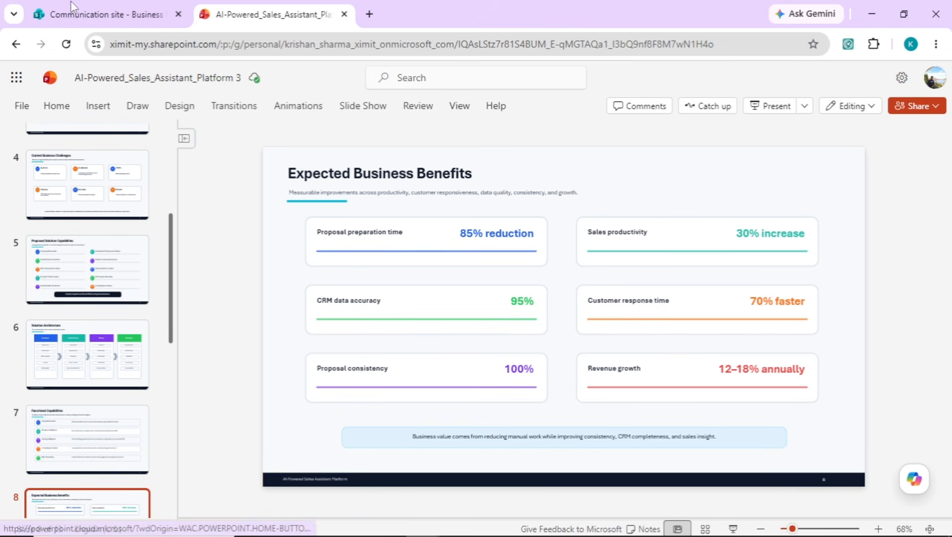
Step: Go to Copilot Studio in a new tab and create a new untitled workflow from the Workflow card
{"action": "left_click", "coordinate": [370, 14]}
{"action": "type", "text": "col"}
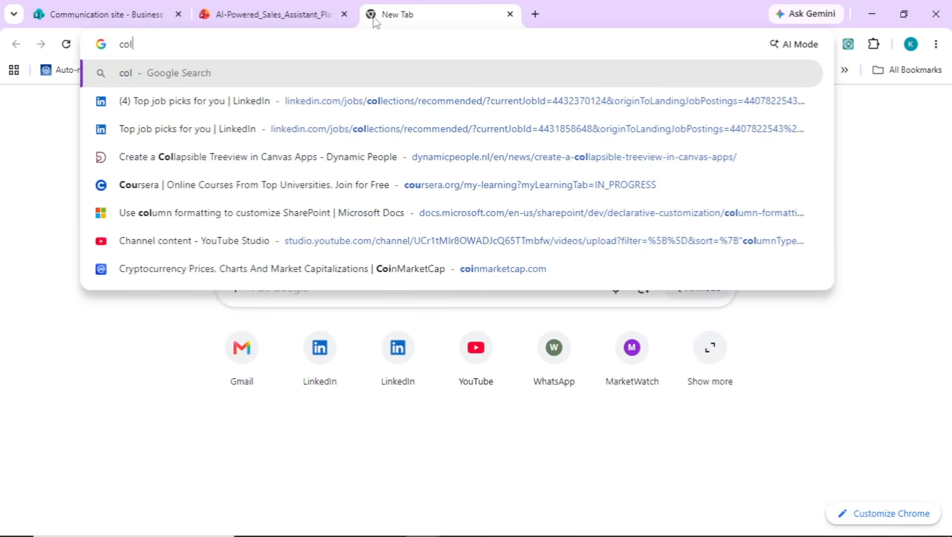
{"action": "key", "text": "BackSpace"}
{"action": "type", "text": "i"}
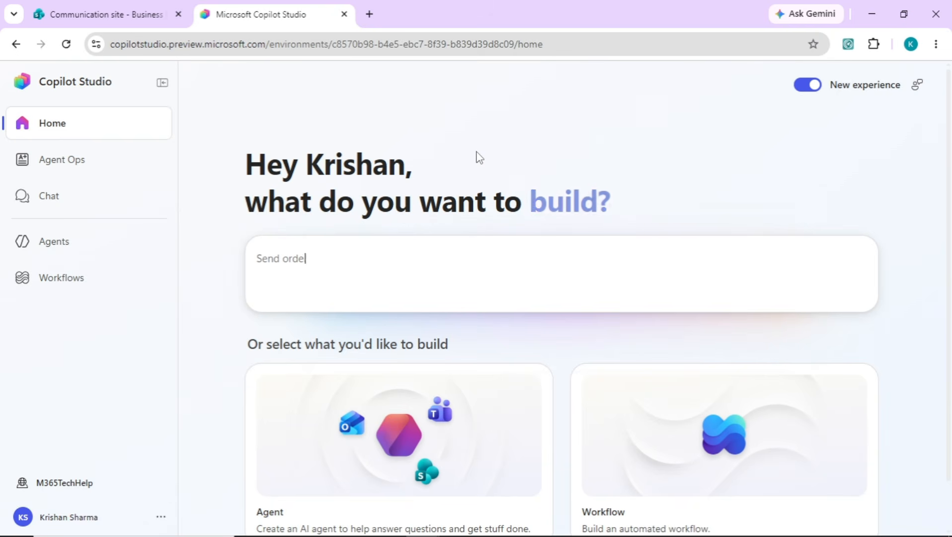
{"action": "type", "text": "r confirmations and tracking updates to customers"}
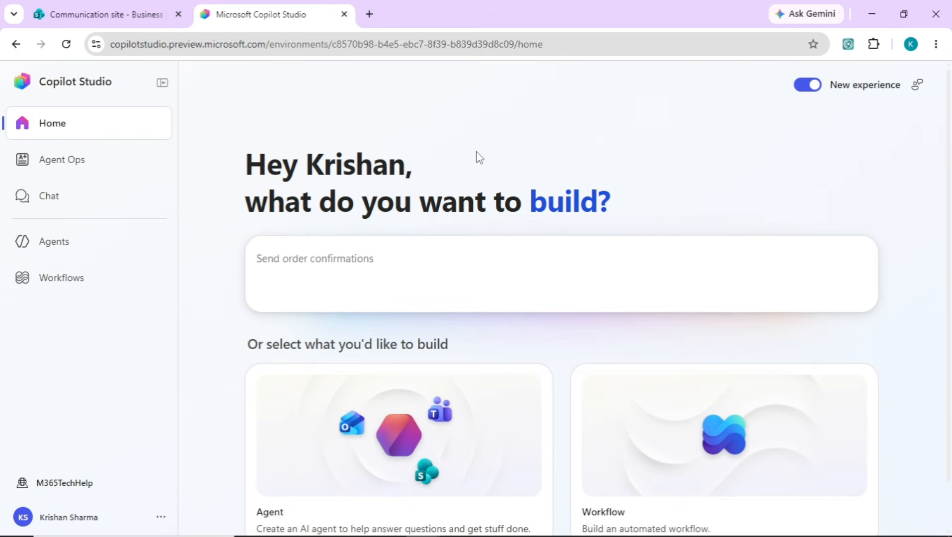
{"action": "left_click", "coordinate": [651, 482]}
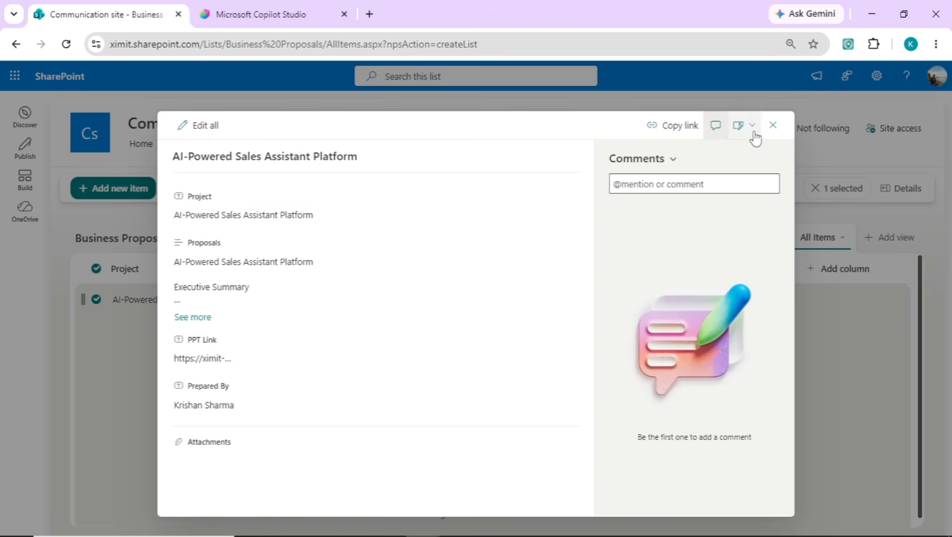
Step: Close the proposal item, begin a blank new item at its Proposals field, then return to the workflow
{"action": "left_click", "coordinate": [773, 126]}
{"action": "left_click", "coordinate": [132, 188]}
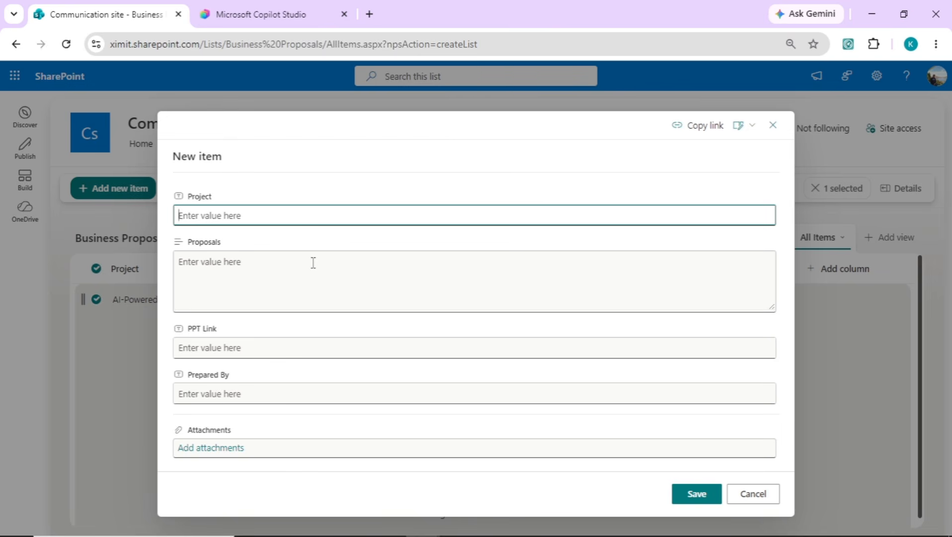
{"action": "left_click", "coordinate": [314, 263]}
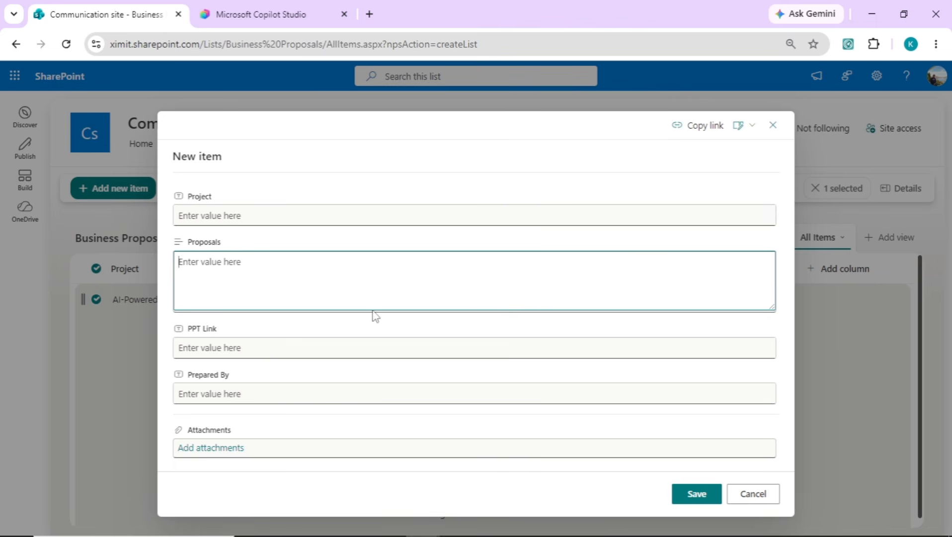
{"action": "left_click", "coordinate": [265, 9]}
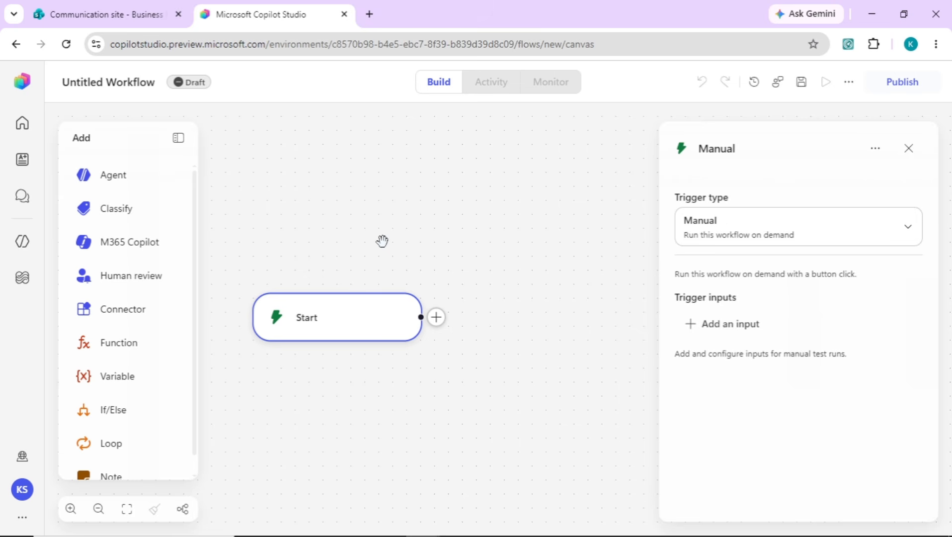
Step: Set the Start trigger to SharePoint 'When an item is created' on the Communication site's Business Proposals list
{"action": "left_click", "coordinate": [362, 313]}
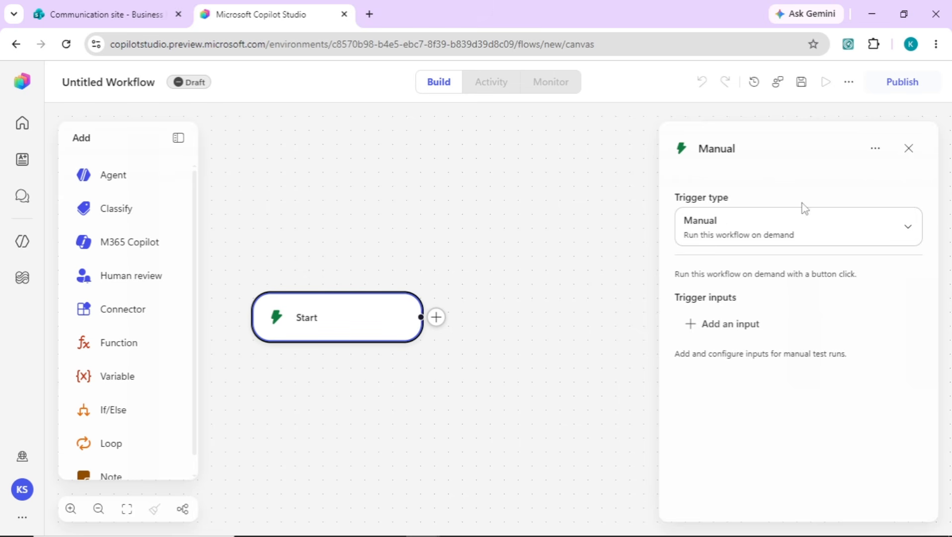
{"action": "left_click", "coordinate": [764, 233]}
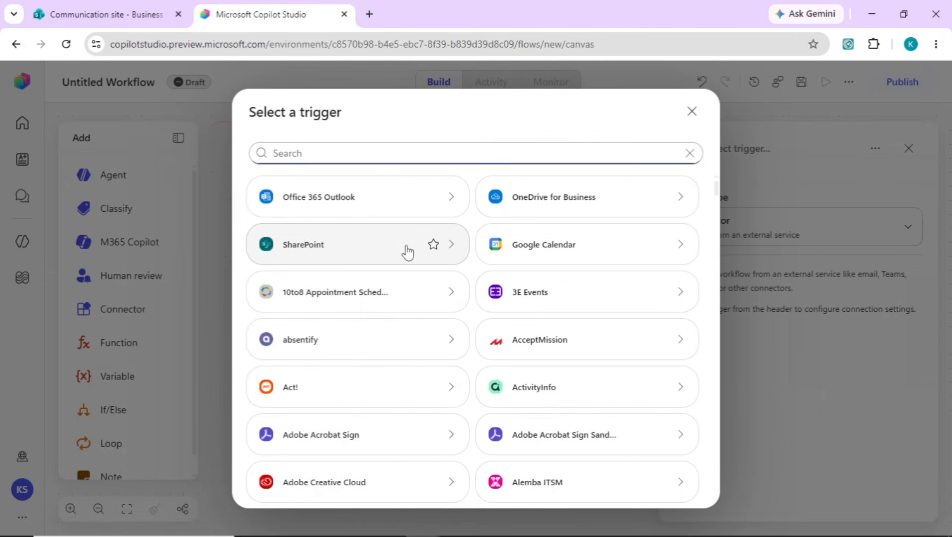
{"action": "left_click", "coordinate": [332, 254]}
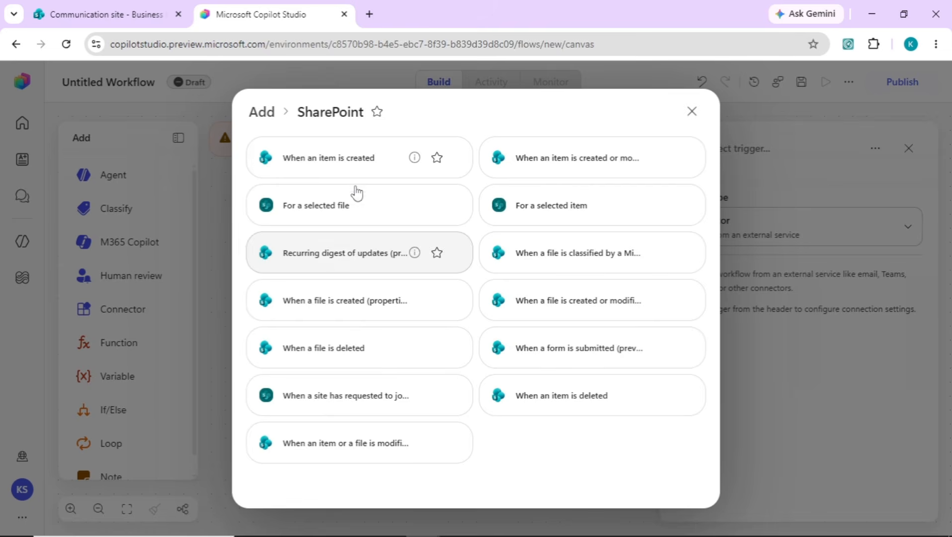
{"action": "left_click", "coordinate": [361, 161]}
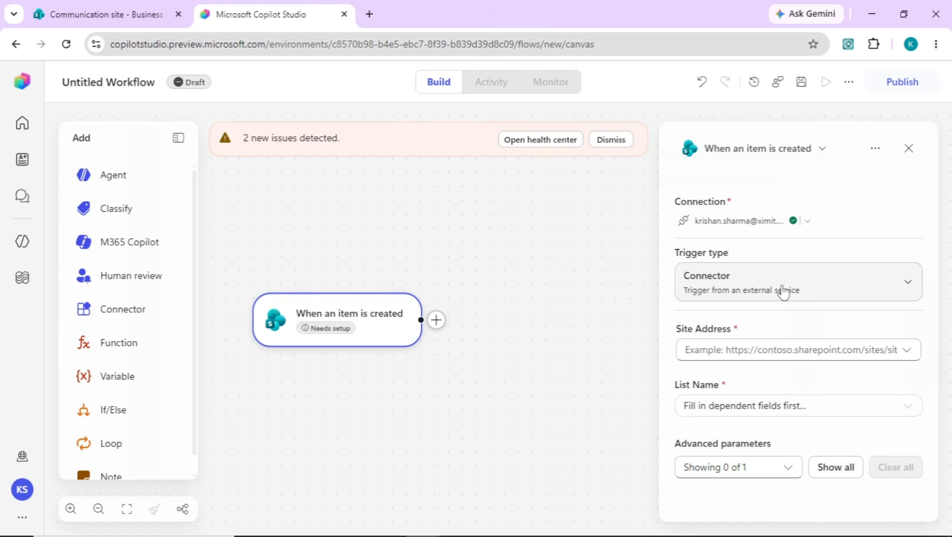
{"action": "left_click", "coordinate": [753, 349]}
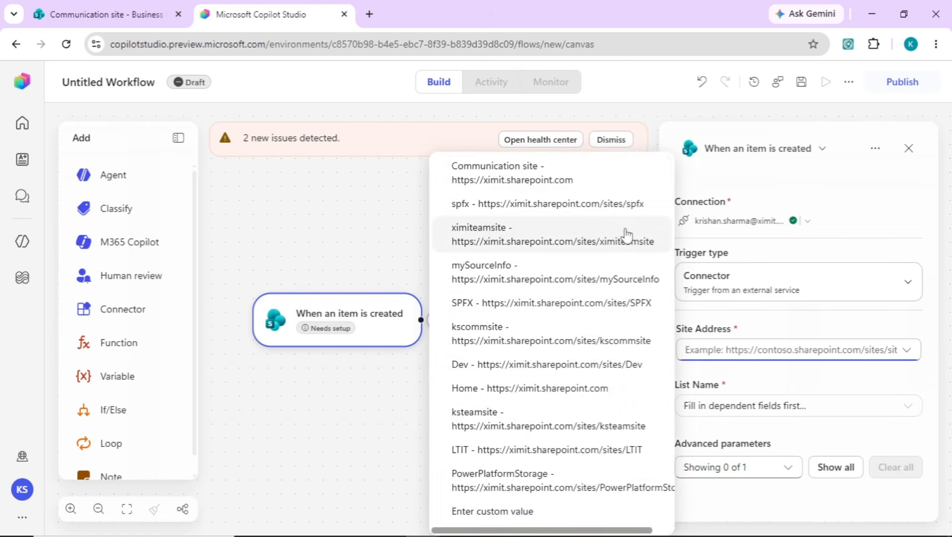
{"action": "left_click", "coordinate": [564, 171]}
{"action": "left_click", "coordinate": [748, 408]}
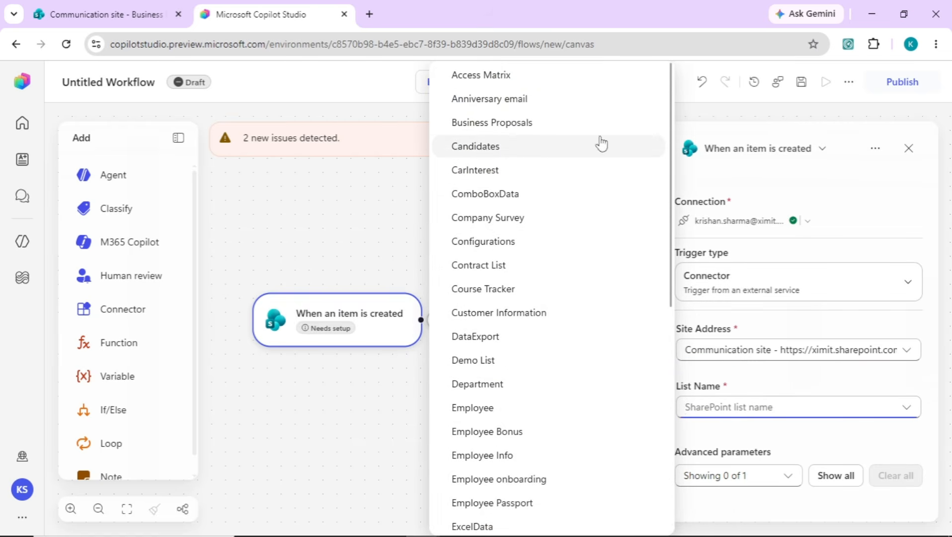
{"action": "left_click", "coordinate": [523, 125]}
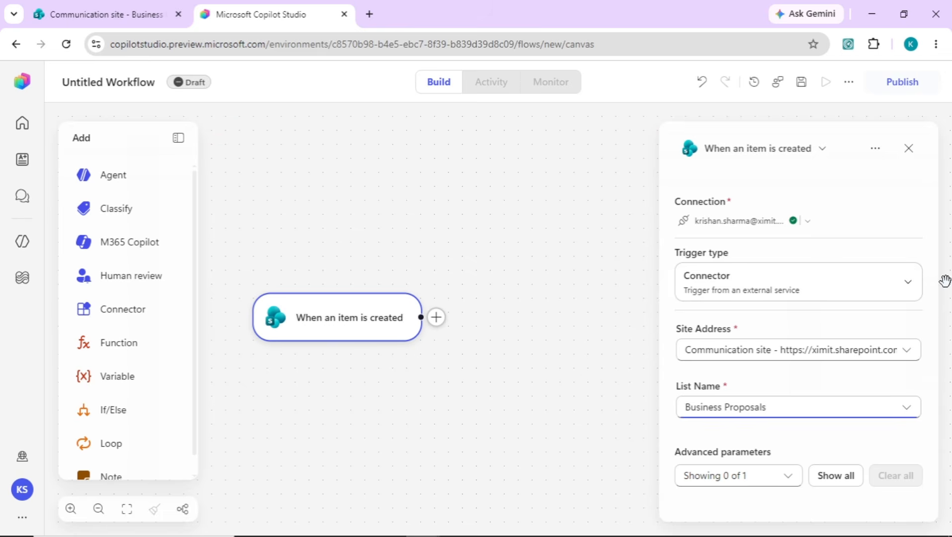
Step: Add an M365 Copilot step after the trigger
{"action": "left_click", "coordinate": [436, 318]}
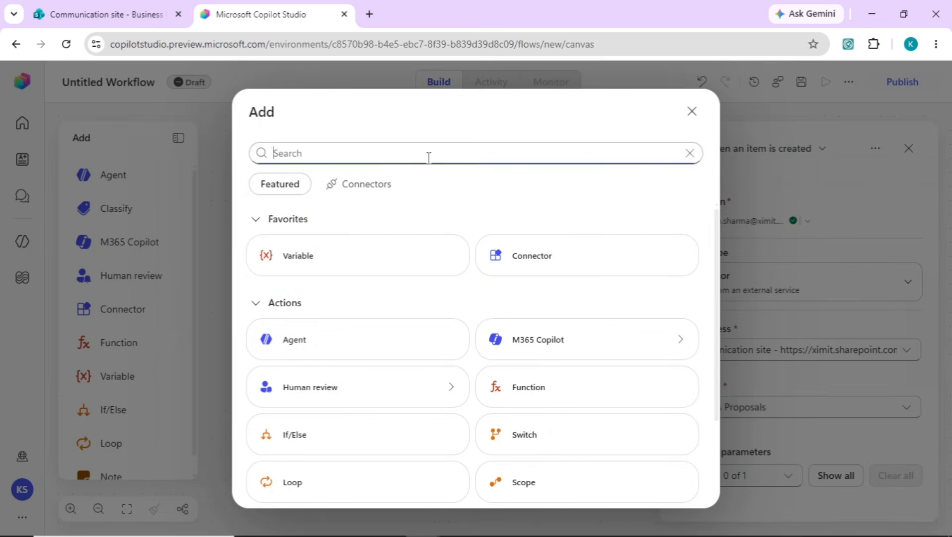
{"action": "left_click", "coordinate": [541, 350]}
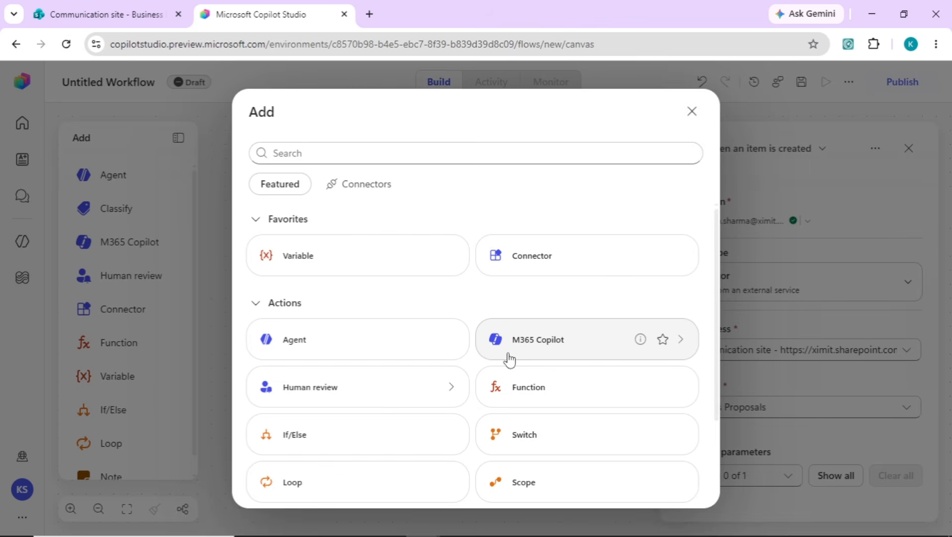
{"action": "left_click", "coordinate": [537, 343]}
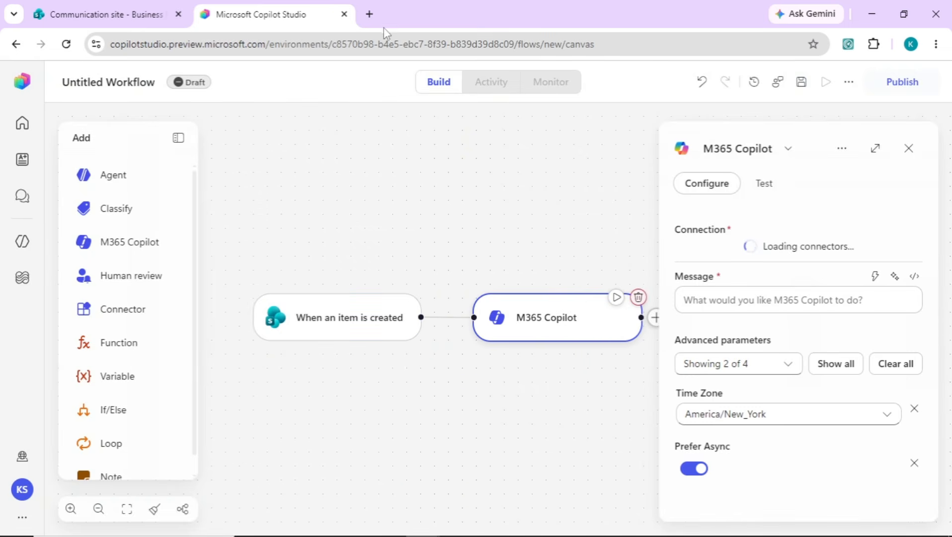
{"action": "left_click", "coordinate": [369, 14]}
Step: Load M365 Copilot chat from the 'm3' address, then return to Copilot Studio
{"action": "type", "text": "m3"}
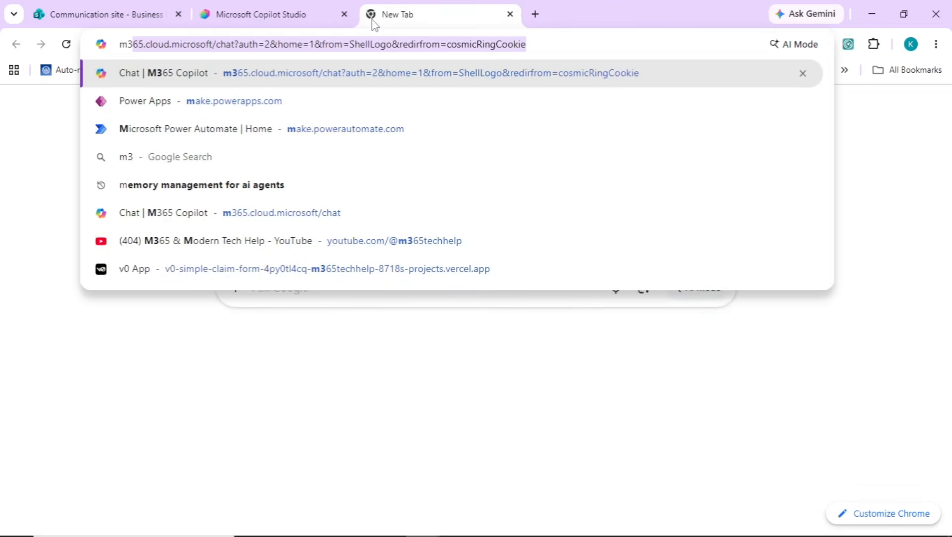
{"action": "key", "text": "Return"}
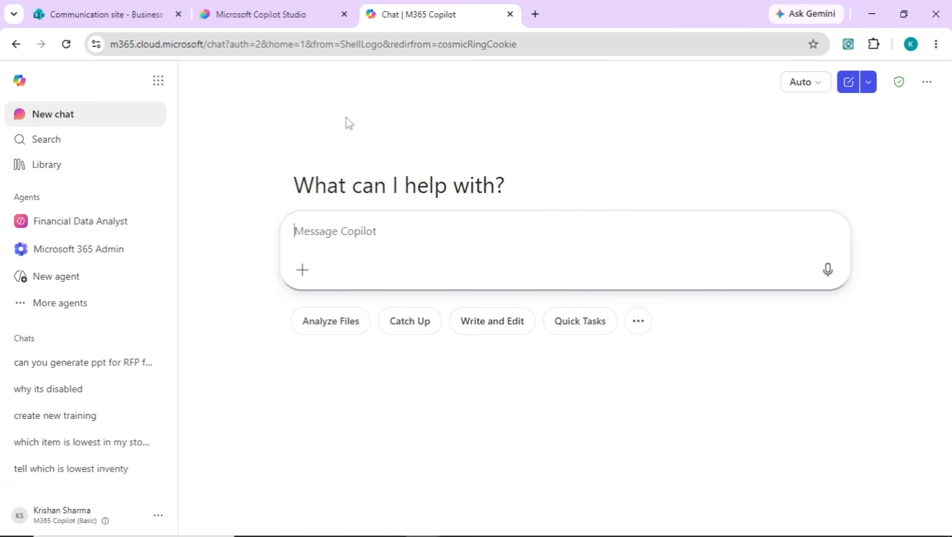
{"action": "left_click", "coordinate": [204, 11]}
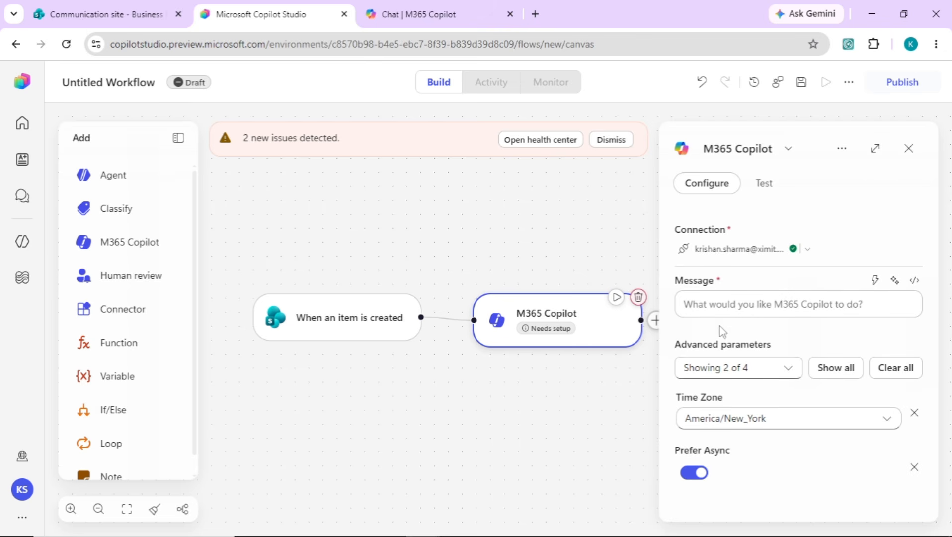
Step: Paste the prepared prompt into the M365 Copilot message and insert the Title token after the project name
{"action": "left_click", "coordinate": [740, 305]}
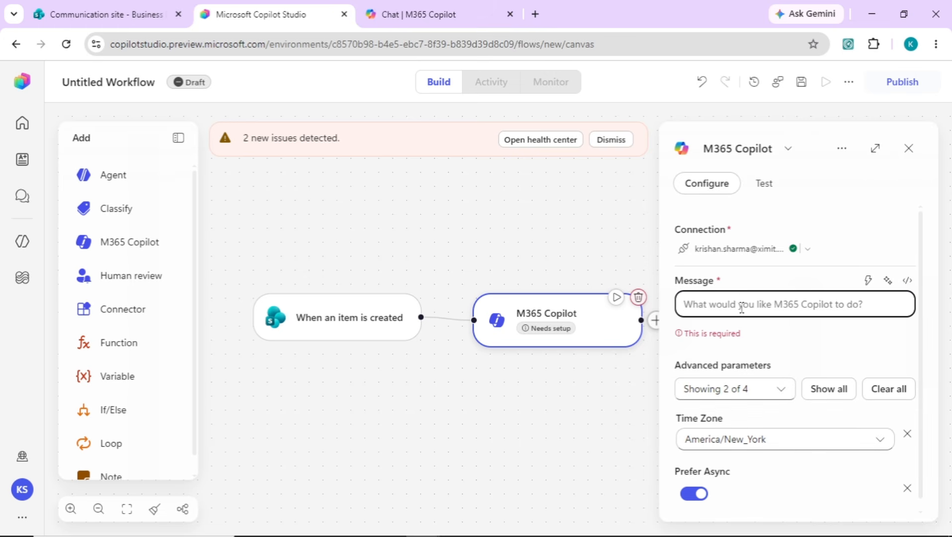
{"action": "key", "text": "ctrl+v"}
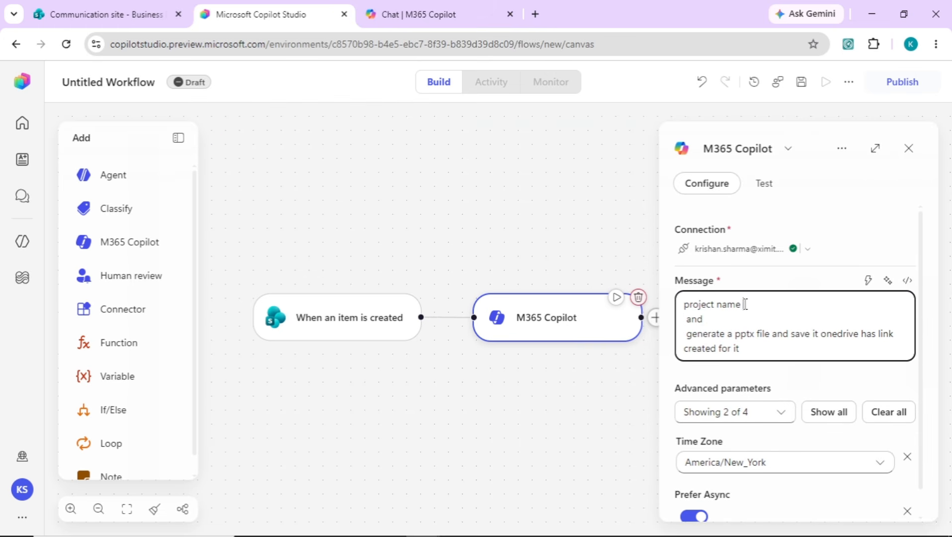
{"action": "left_click", "coordinate": [869, 280]}
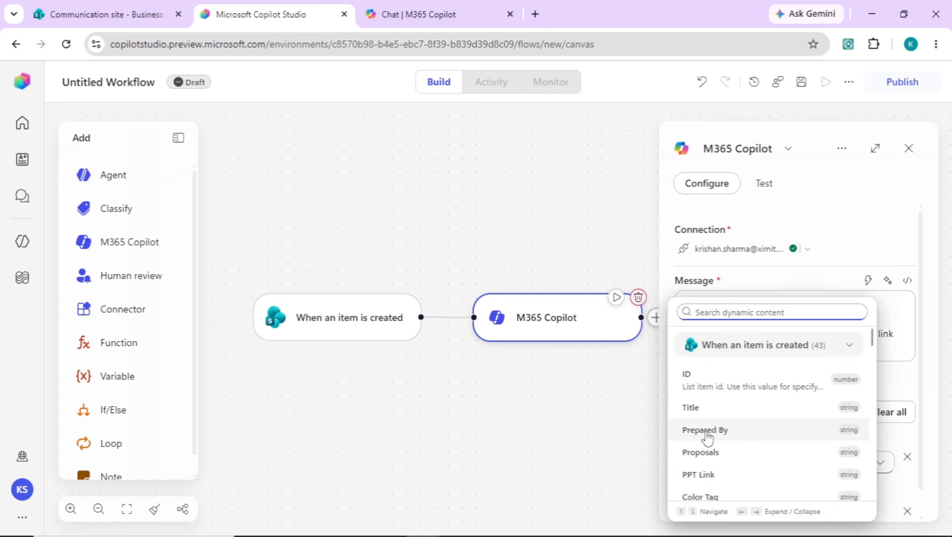
{"action": "left_click", "coordinate": [721, 410]}
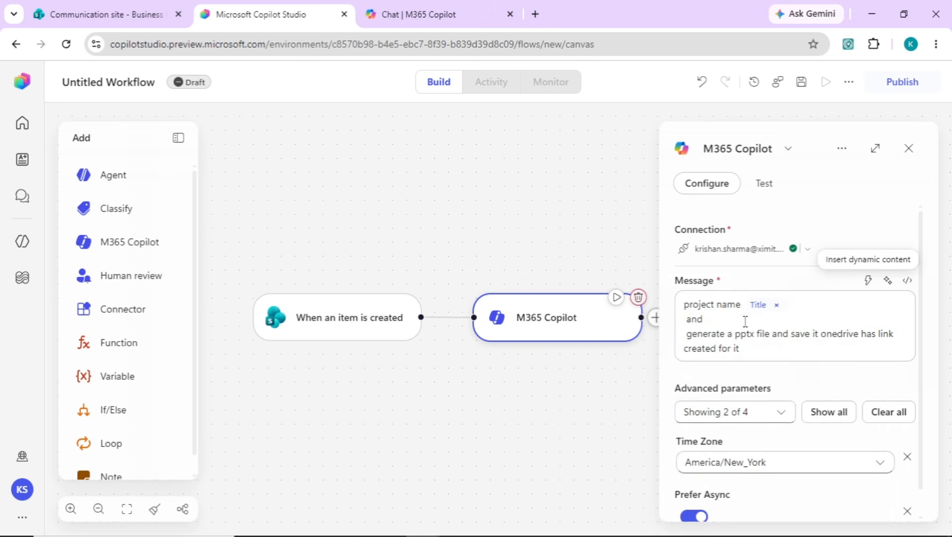
{"action": "left_click", "coordinate": [744, 322]}
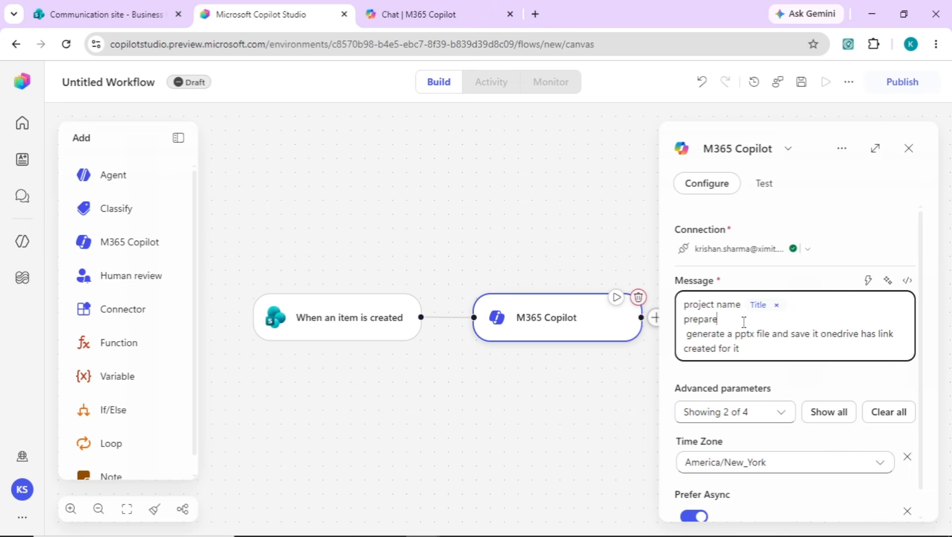
Step: Insert the Prepared By and Proposals tokens, adding 'detailed pro' and 'to' before onedrive
{"action": "left_click", "coordinate": [869, 279]}
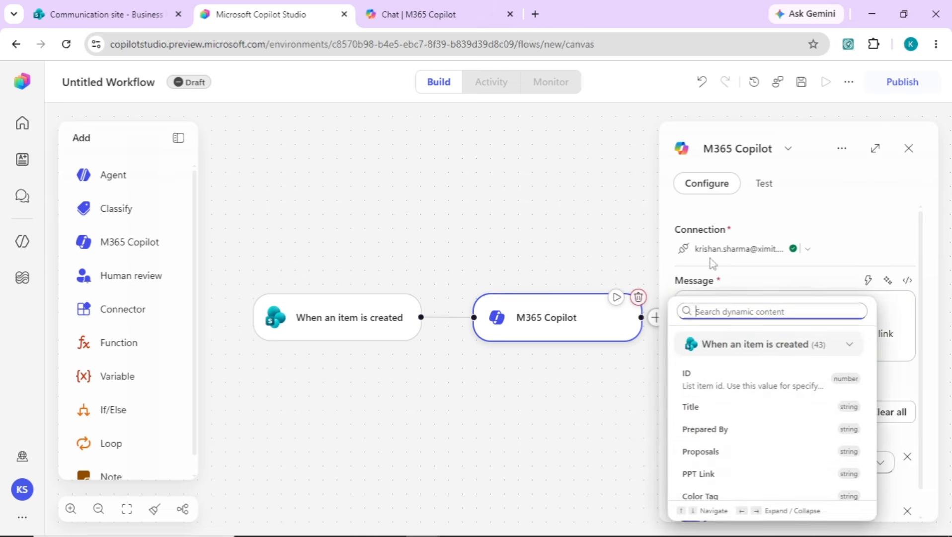
{"action": "left_click", "coordinate": [711, 434]}
{"action": "left_click", "coordinate": [827, 324]}
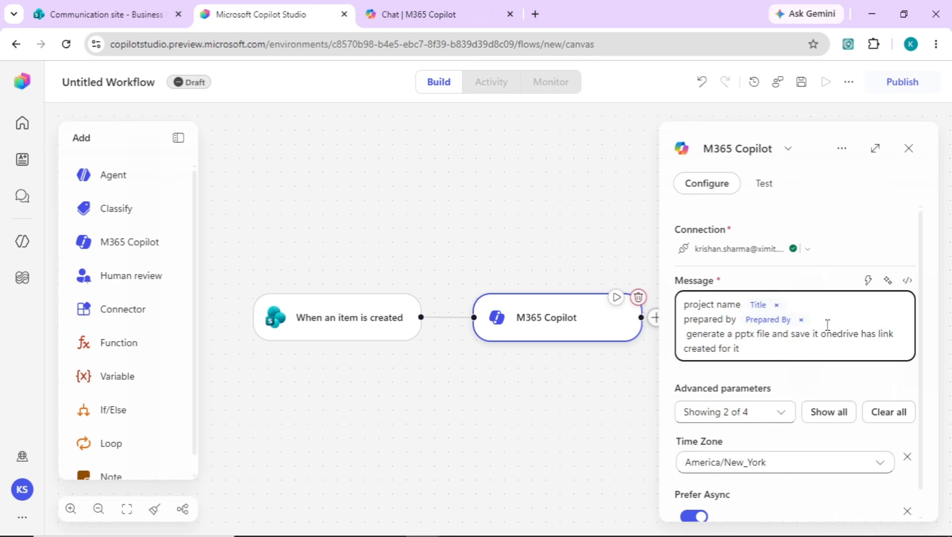
{"action": "type", "text": "detailed proposal"}
{"action": "left_click", "coordinate": [868, 280]}
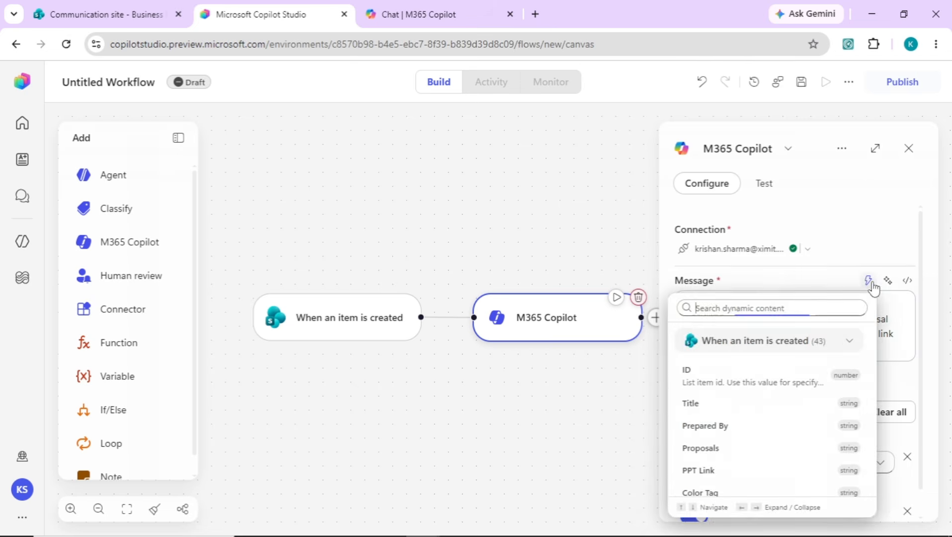
{"action": "left_click", "coordinate": [714, 452]}
{"action": "left_click", "coordinate": [779, 334]}
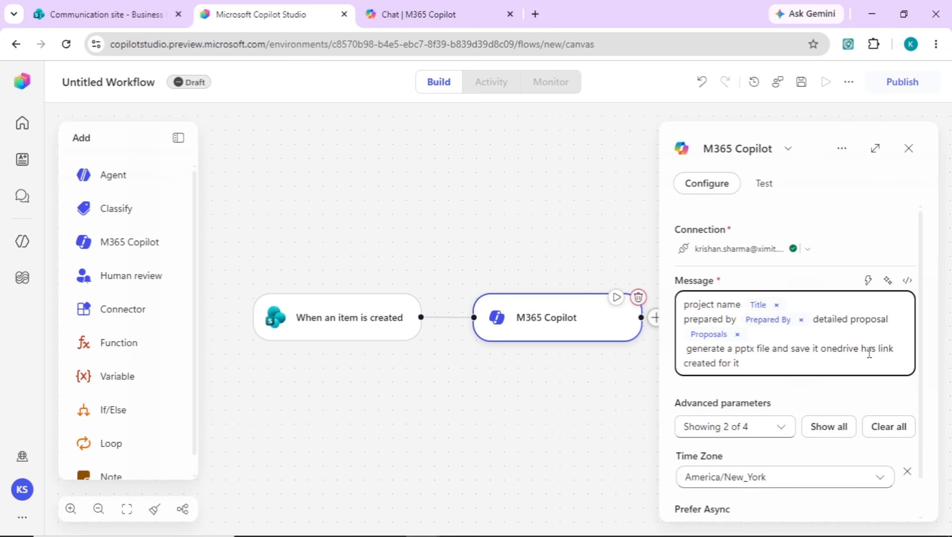
{"action": "left_click", "coordinate": [826, 350]}
{"action": "type", "text": "to"}
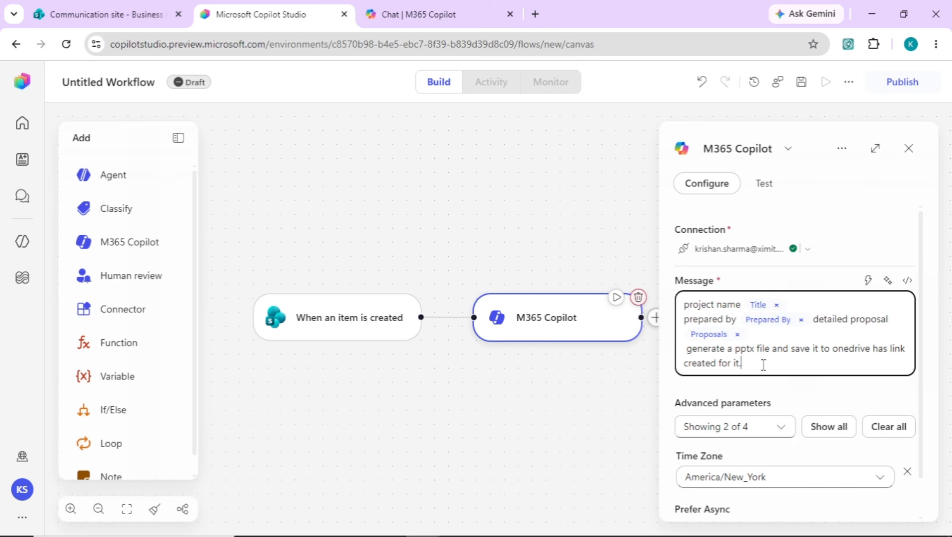
{"action": "scroll", "coordinate": [938, 278], "scroll_direction": "down", "scroll_amount": 1}
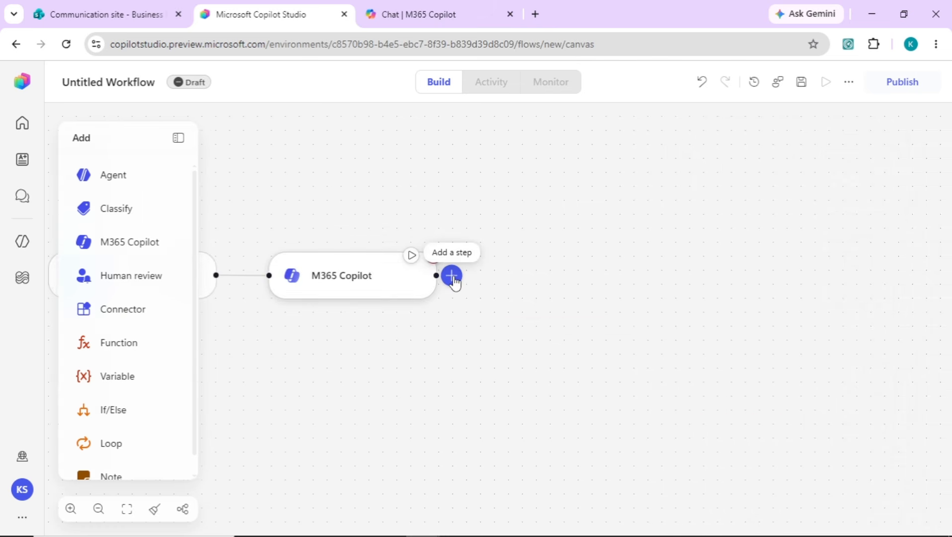
Step: Add a Variable step named varPPTLink whose value is the first citation's seeMoreUrl expression
{"action": "left_click", "coordinate": [452, 277]}
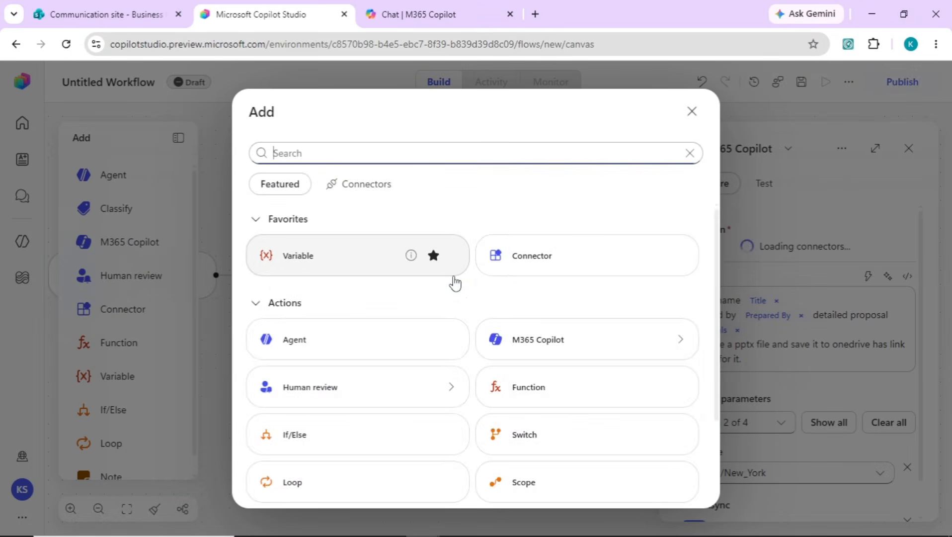
{"action": "type", "text": "variab"}
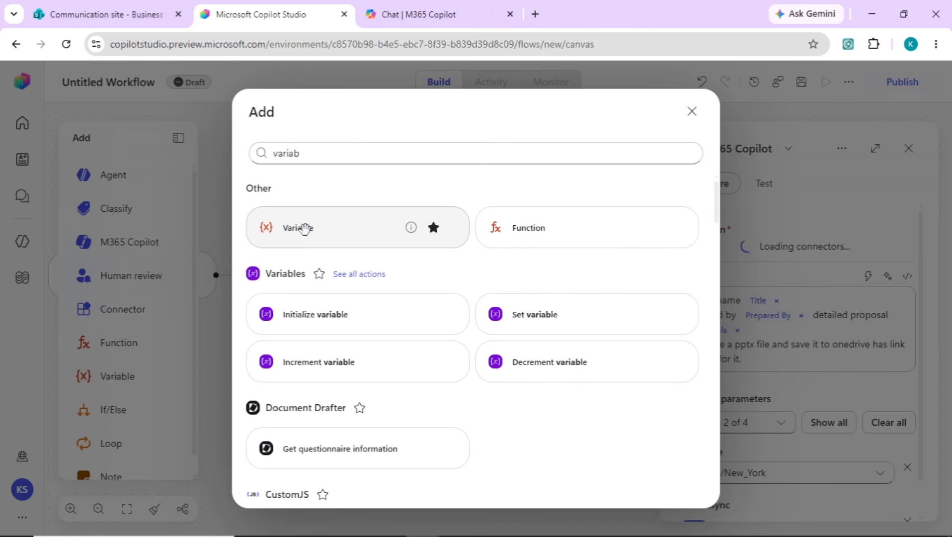
{"action": "left_click", "coordinate": [305, 228]}
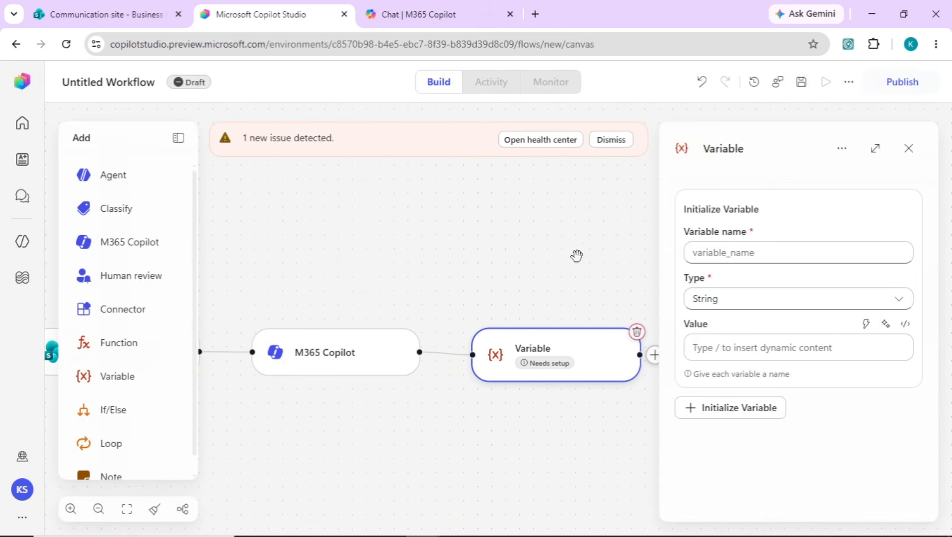
{"action": "left_click", "coordinate": [719, 253]}
{"action": "type", "text": "varPP"}
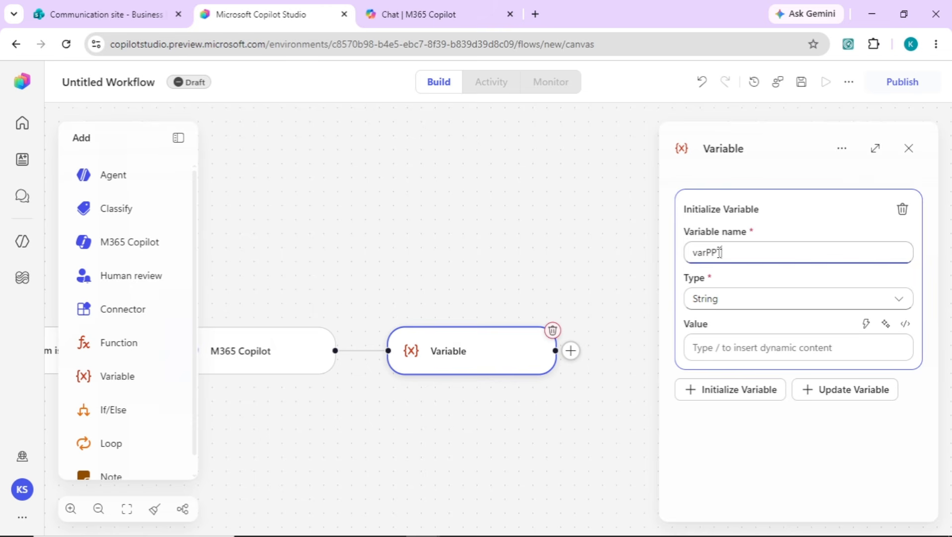
{"action": "type", "text": "TLink"}
{"action": "left_click", "coordinate": [905, 325]}
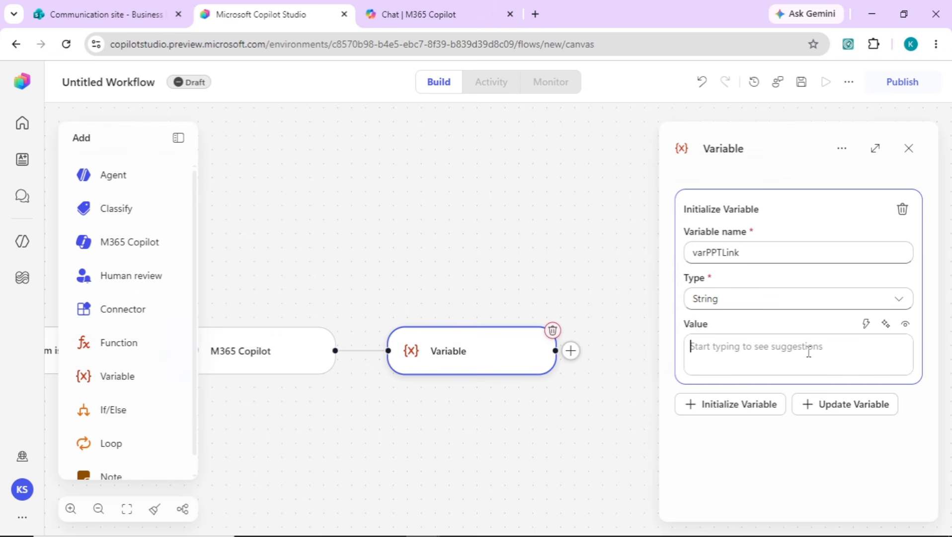
{"action": "type", "text": "@{first(body('M365_Copilot')?['citations'])?['seeMoreUrl']}"}
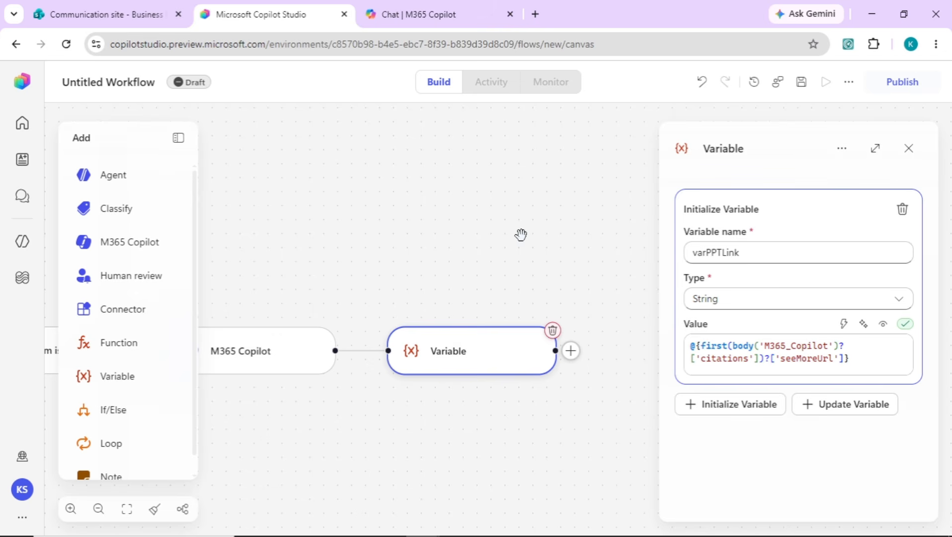
{"action": "left_click_drag", "start_coordinate": [538, 240], "coordinate": [431, 222]}
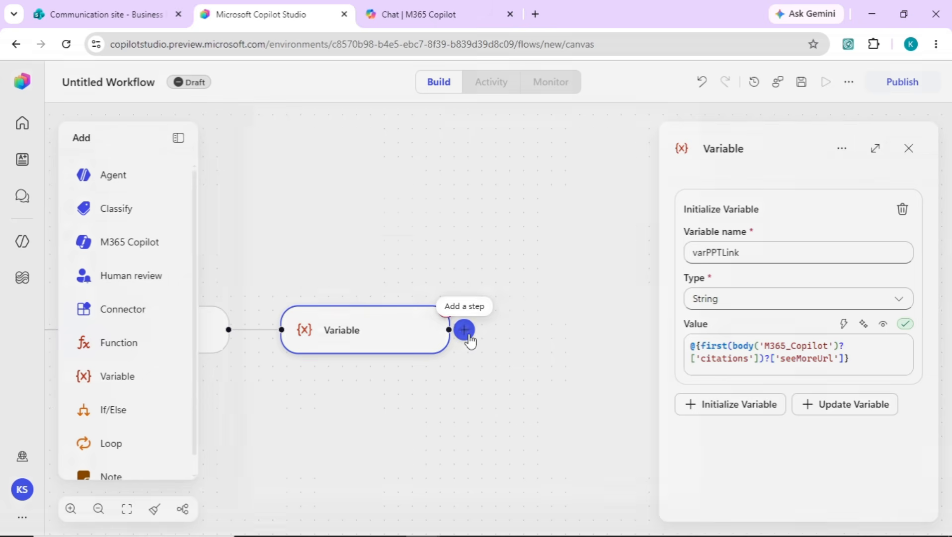
Step: Add a SharePoint Update item step targeting the Business Proposals list
{"action": "left_click", "coordinate": [465, 330]}
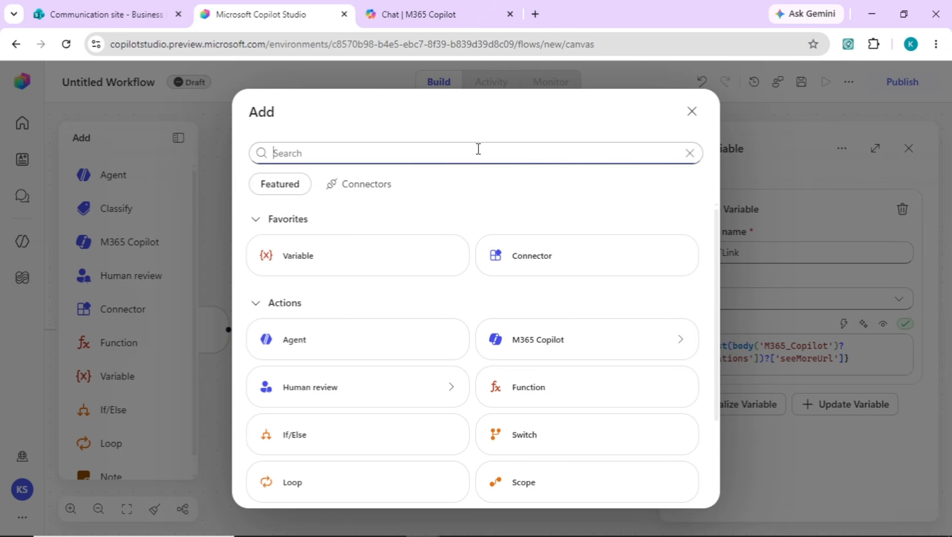
{"action": "type", "text": "sen"}
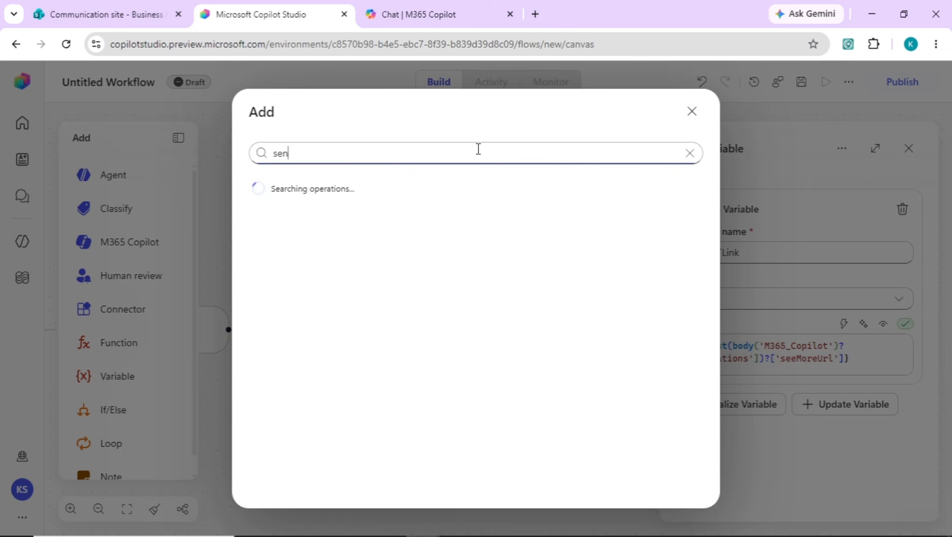
{"action": "type", "text": "d"}
{"action": "key", "text": "BackSpace"}
{"action": "key", "text": "BackSpace"}
{"action": "key", "text": "BackSpace"}
{"action": "key", "text": "BackSpace"}
{"action": "type", "text": "update item"}
{"action": "left_click", "coordinate": [328, 236]}
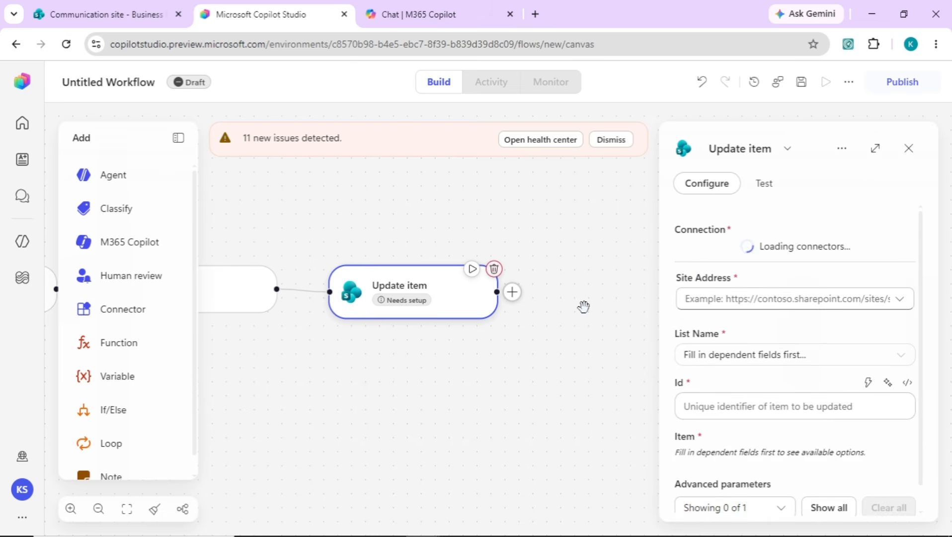
{"action": "left_click", "coordinate": [508, 127]}
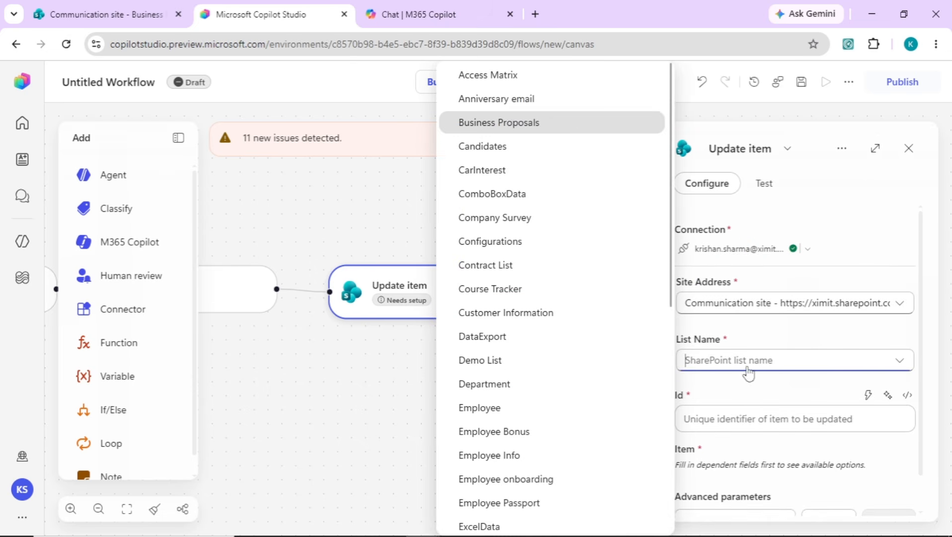
{"action": "left_click", "coordinate": [863, 409]}
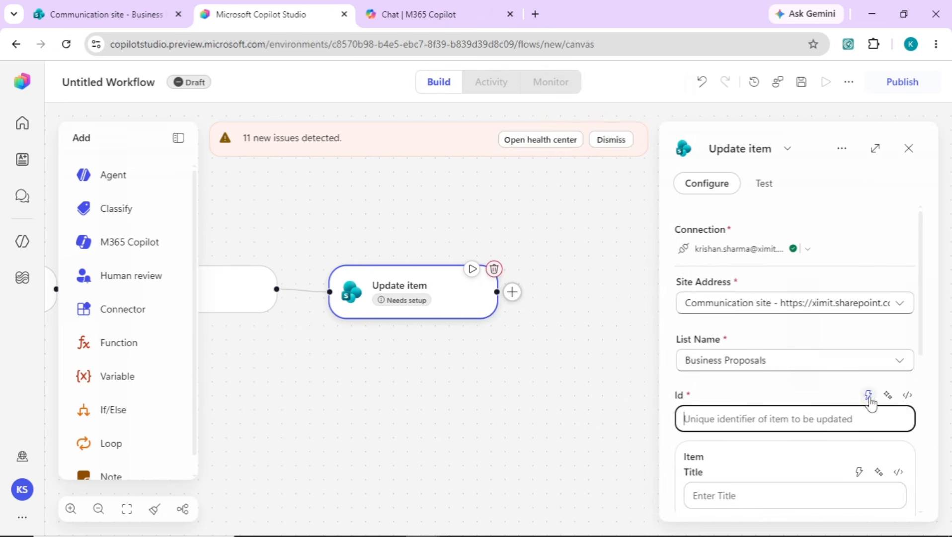
Step: Fill PPT Link with the varPPTLink variable and set the item Id to Item
{"action": "left_click", "coordinate": [868, 396]}
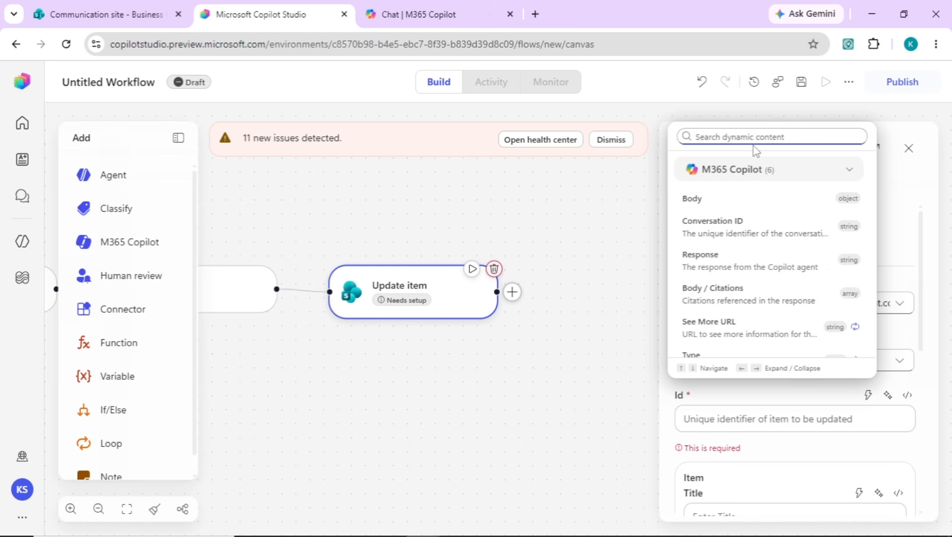
{"action": "type", "text": "id"}
{"action": "left_click", "coordinate": [709, 275]}
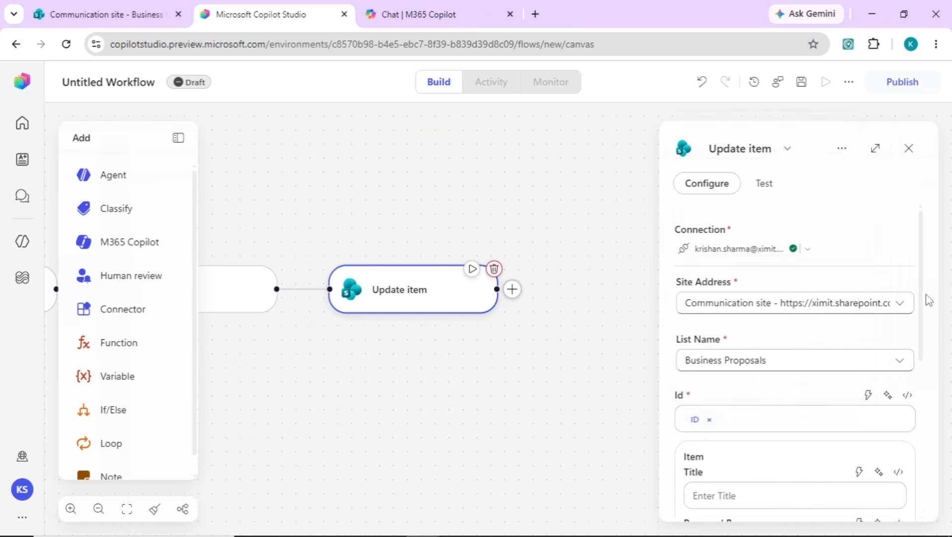
{"action": "scroll", "coordinate": [737, 352], "scroll_direction": "down", "scroll_amount": 3}
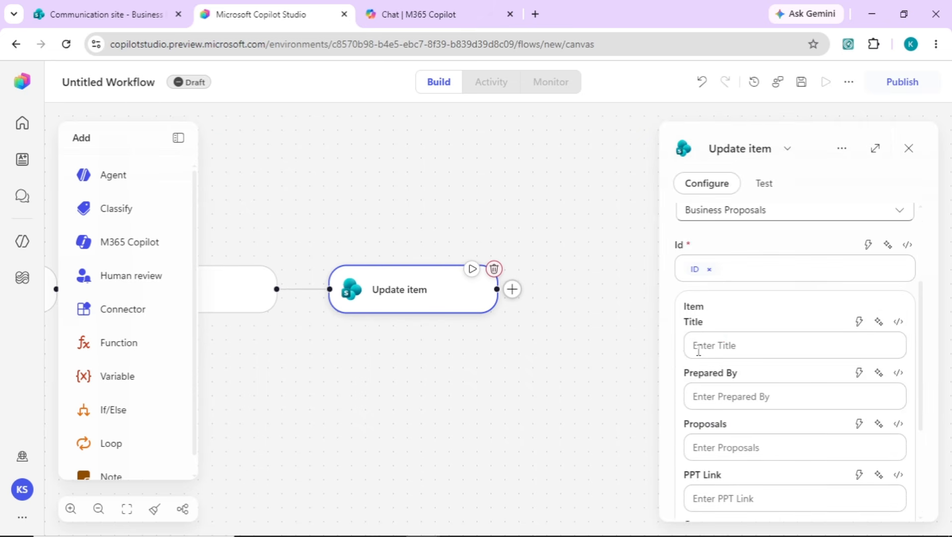
{"action": "left_click_drag", "start_coordinate": [921, 378], "coordinate": [923, 435]}
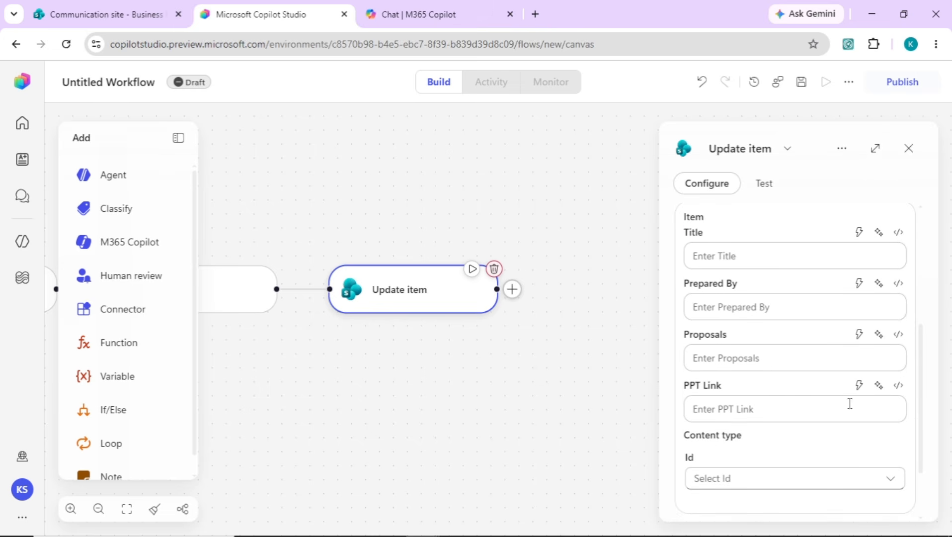
{"action": "left_click", "coordinate": [859, 386]}
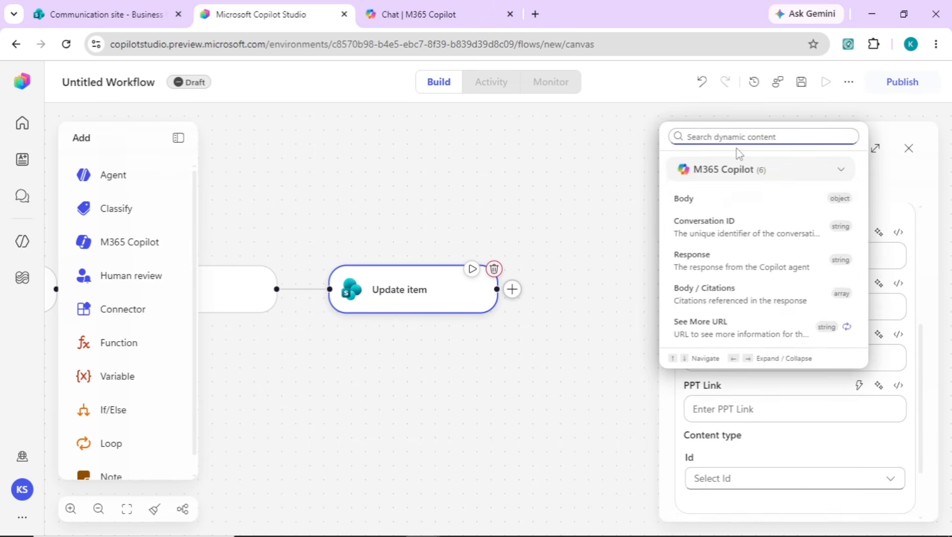
{"action": "type", "text": "var"}
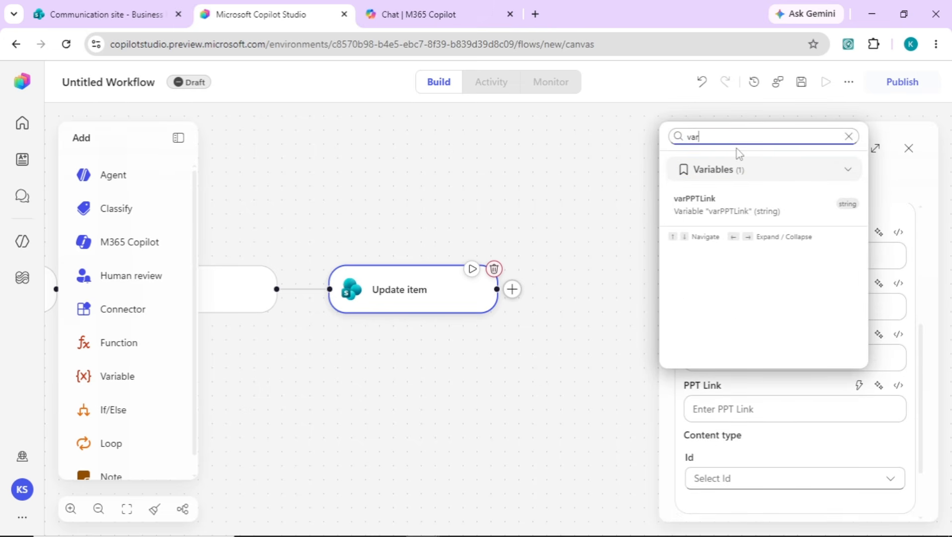
{"action": "left_click", "coordinate": [698, 211]}
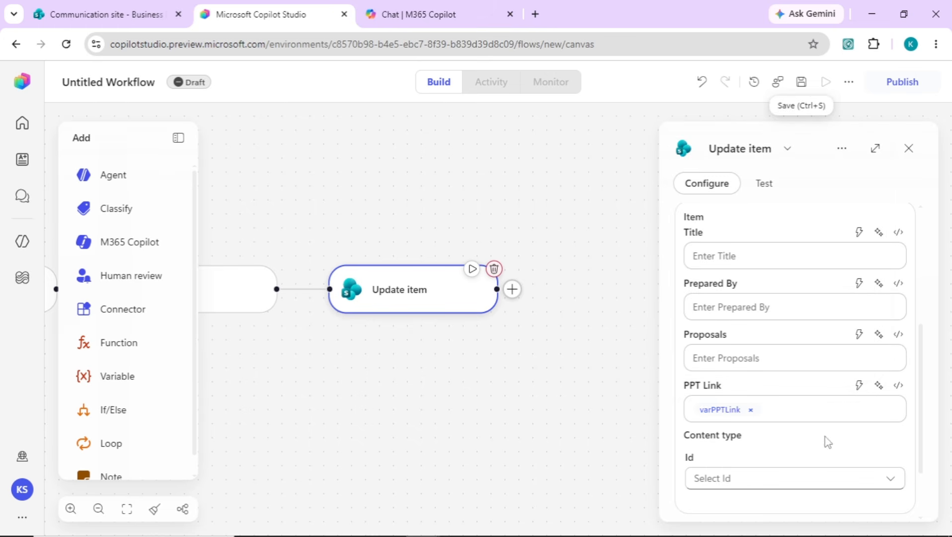
{"action": "left_click", "coordinate": [891, 483]}
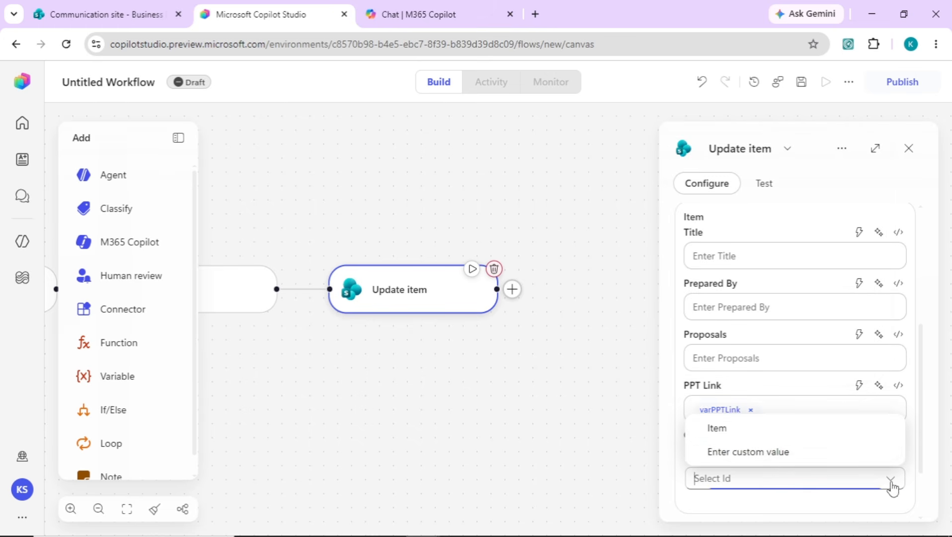
{"action": "left_click", "coordinate": [745, 433]}
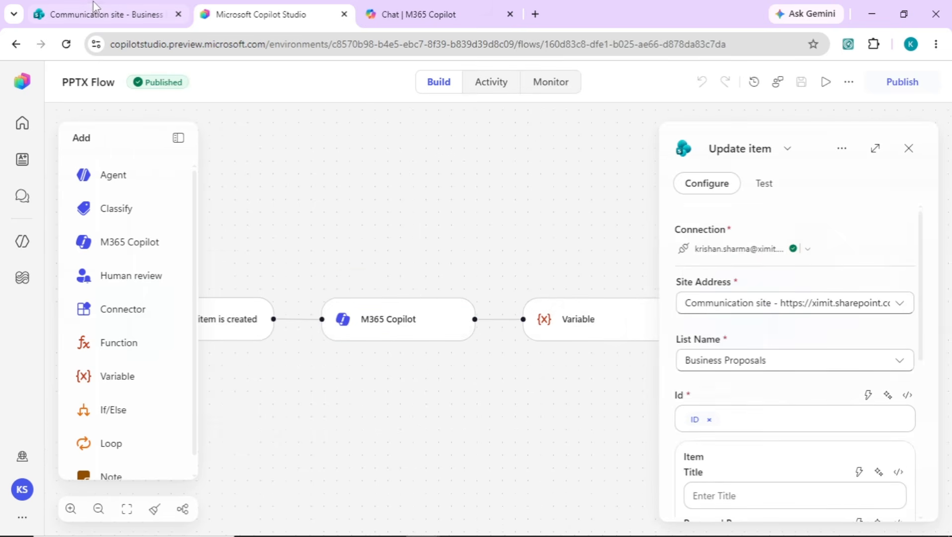
Step: Discard the open new-item form and delete the old AI-Powered Sales Assistant Platform proposal
{"action": "left_click", "coordinate": [96, 4]}
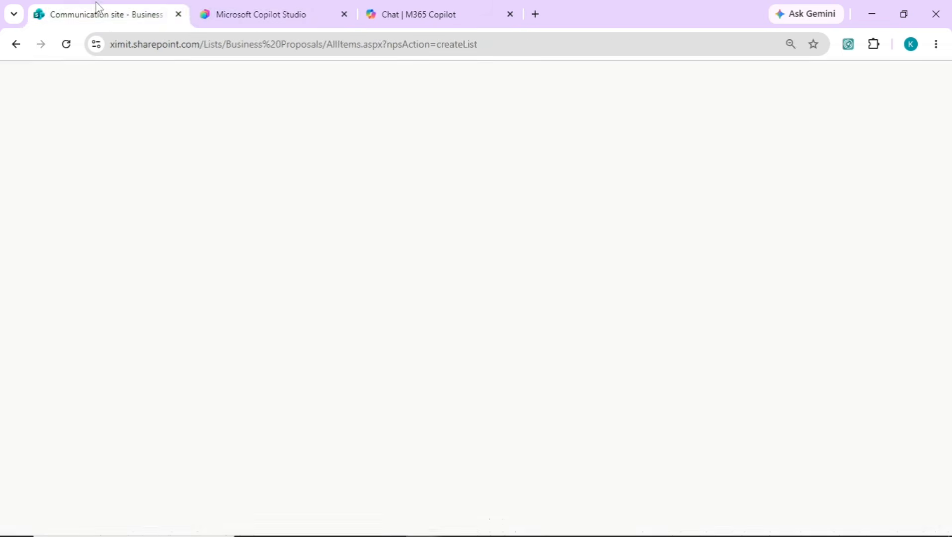
{"action": "left_click", "coordinate": [418, 211]}
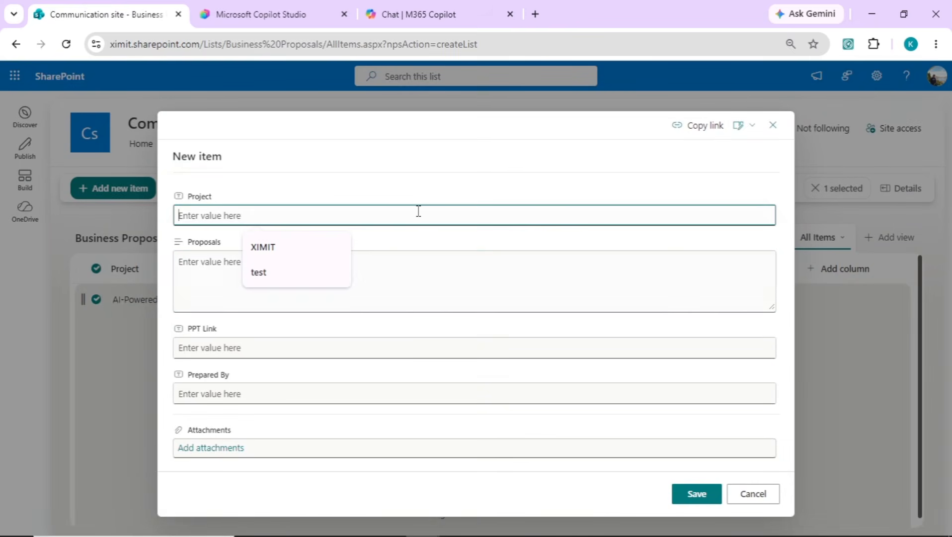
{"action": "left_click", "coordinate": [752, 494]}
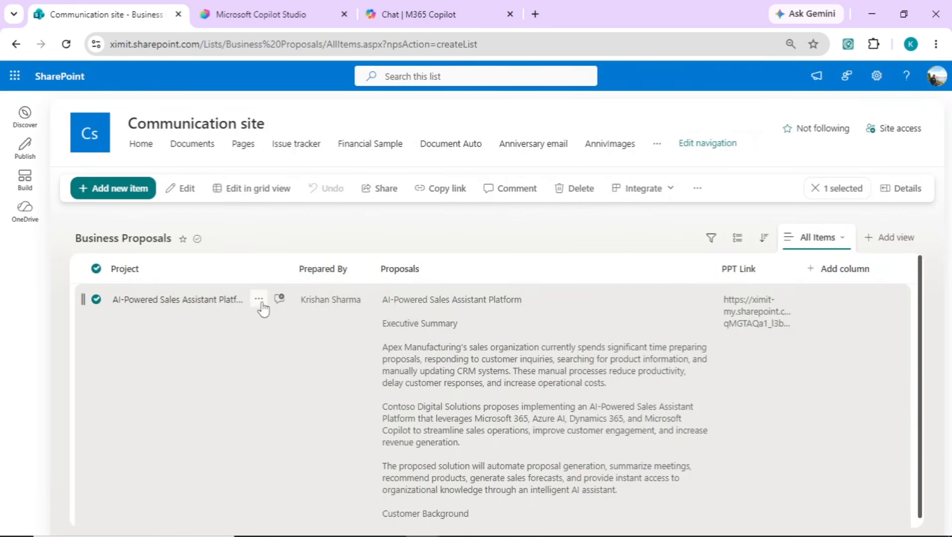
{"action": "left_click", "coordinate": [259, 299]}
{"action": "left_click", "coordinate": [301, 337]}
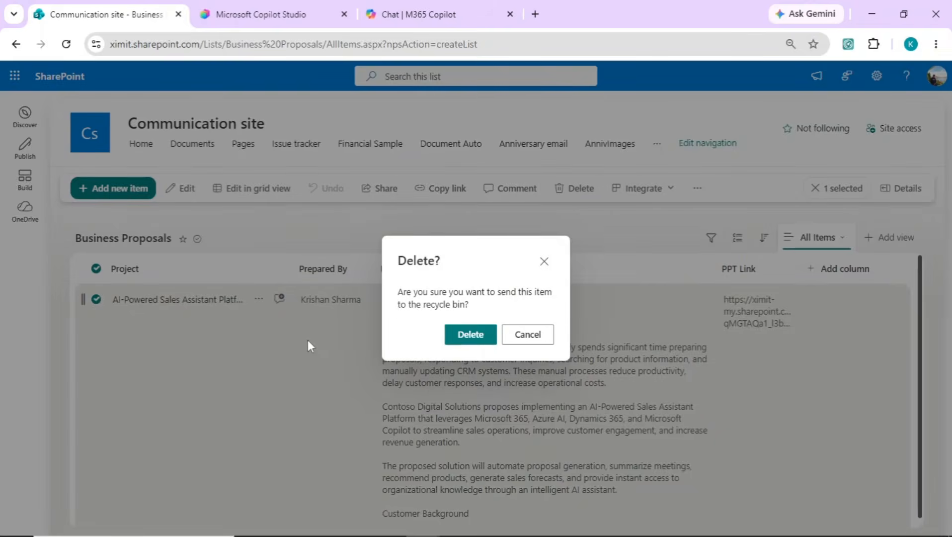
{"action": "left_click", "coordinate": [461, 334]}
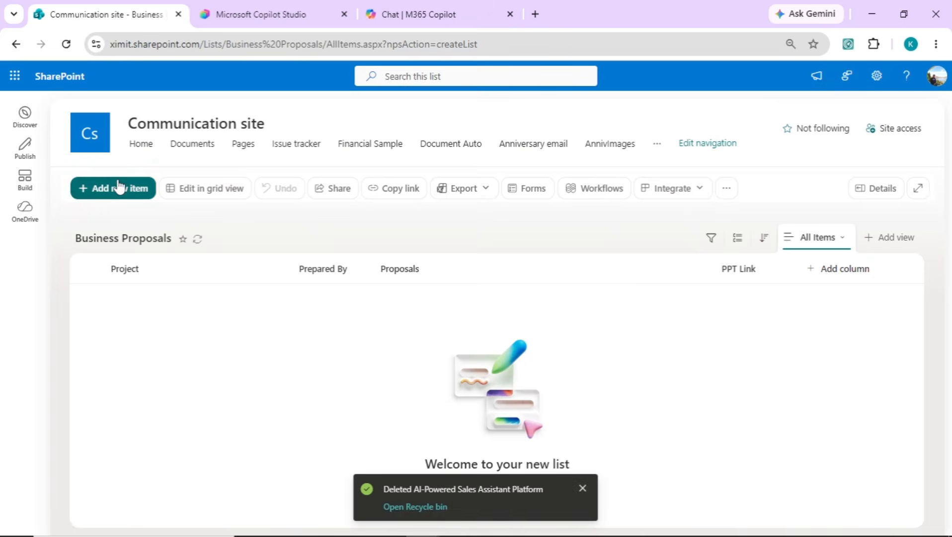
Step: Re-add the AI-Powered Sales Assistant Platform proposal as a new item, leaving PPT Link empty
{"action": "left_click", "coordinate": [122, 190]}
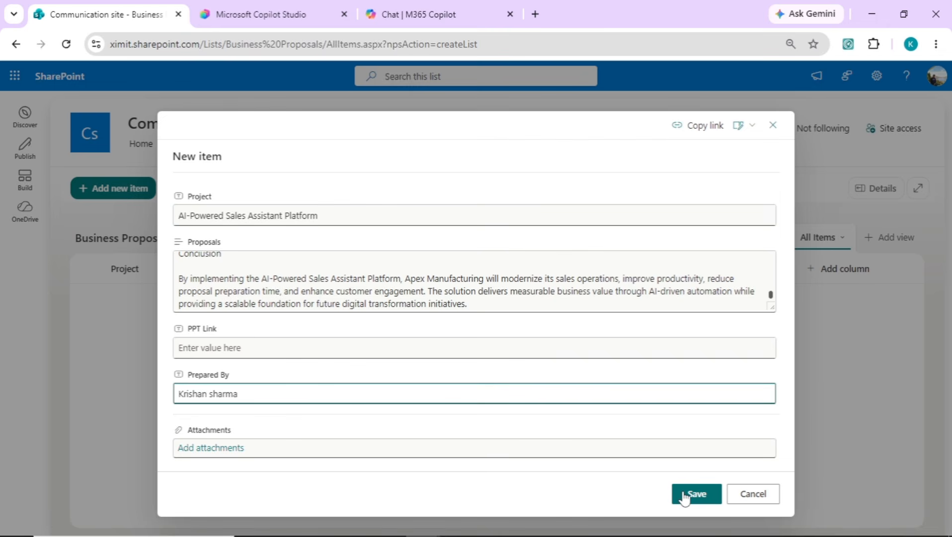
{"action": "left_click", "coordinate": [685, 495]}
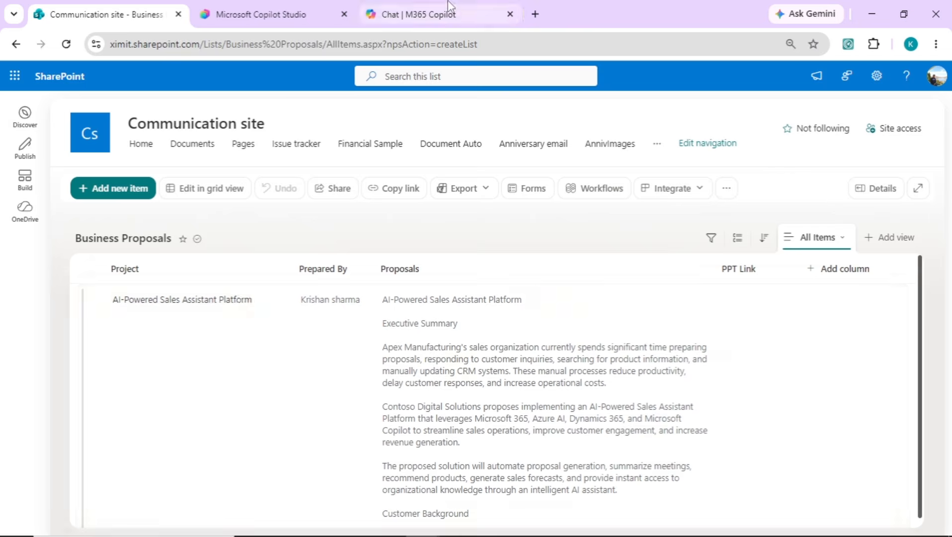
{"action": "left_click", "coordinate": [309, 13]}
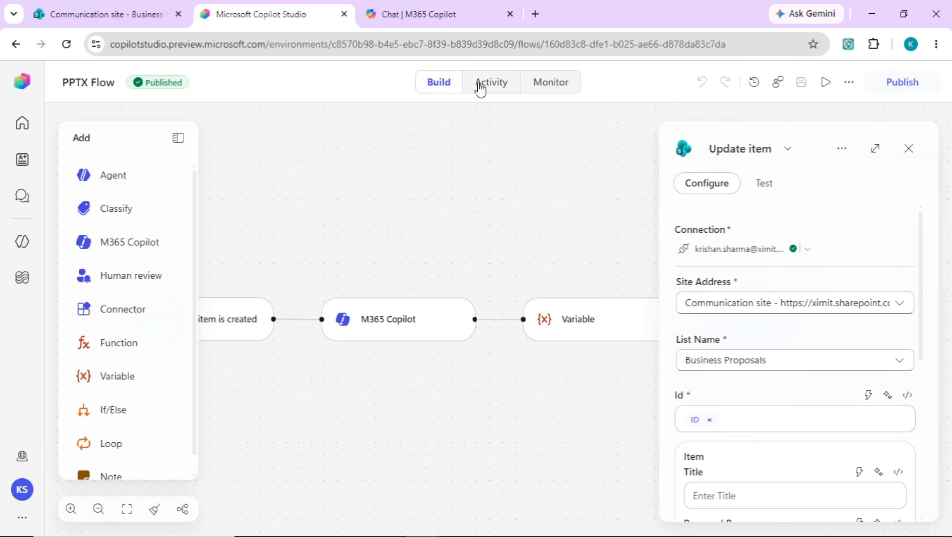
Step: Open the latest PPTX Flow run and review the M365 Copilot step's full outputs
{"action": "left_click", "coordinate": [480, 83]}
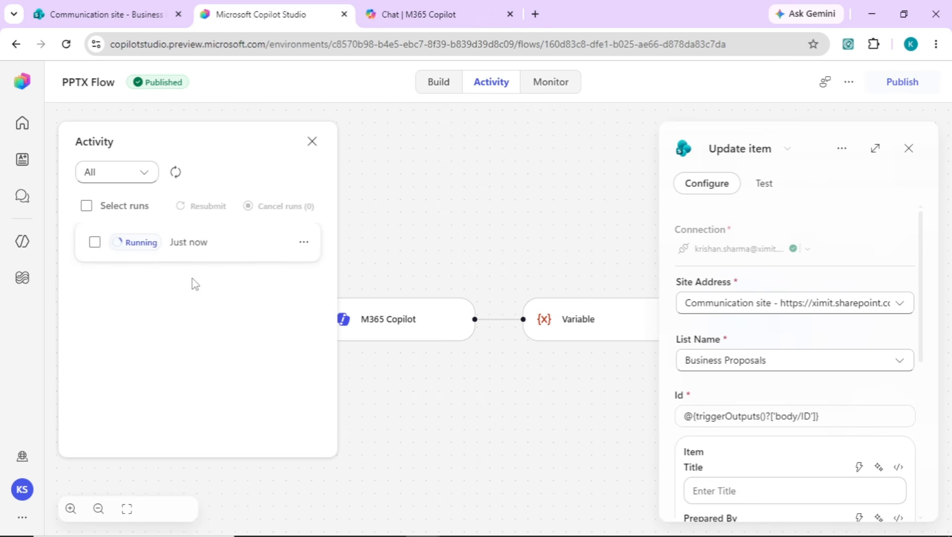
{"action": "left_click", "coordinate": [214, 255]}
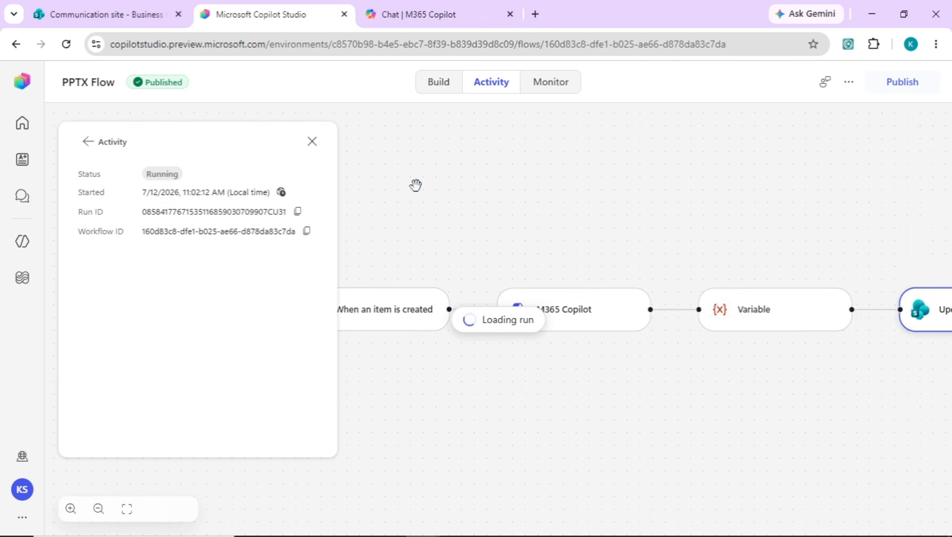
{"action": "left_click", "coordinate": [391, 293]}
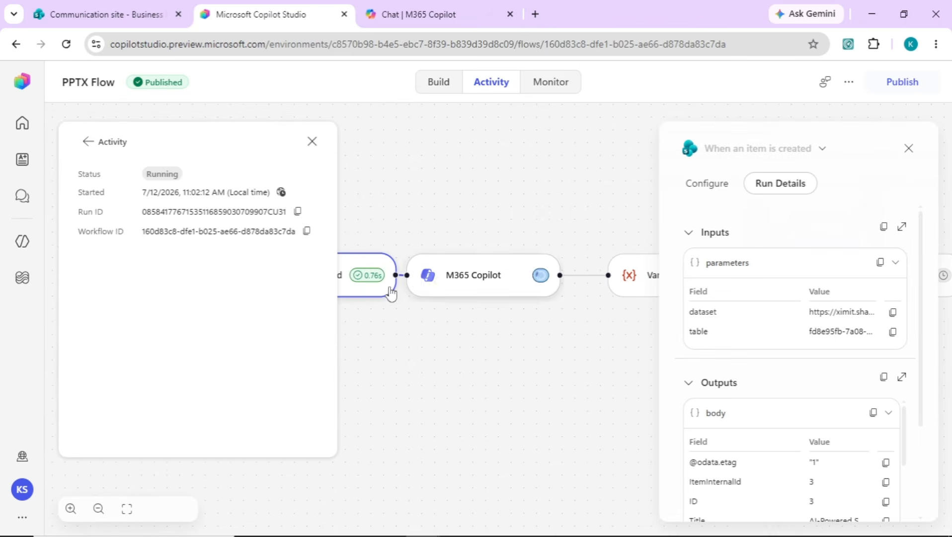
{"action": "left_click", "coordinate": [503, 294]}
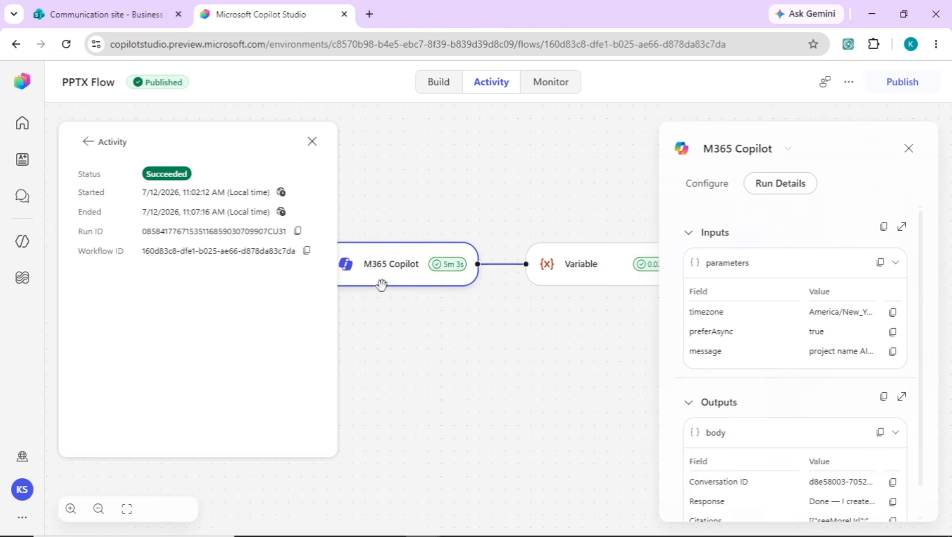
{"action": "left_click", "coordinate": [419, 255]}
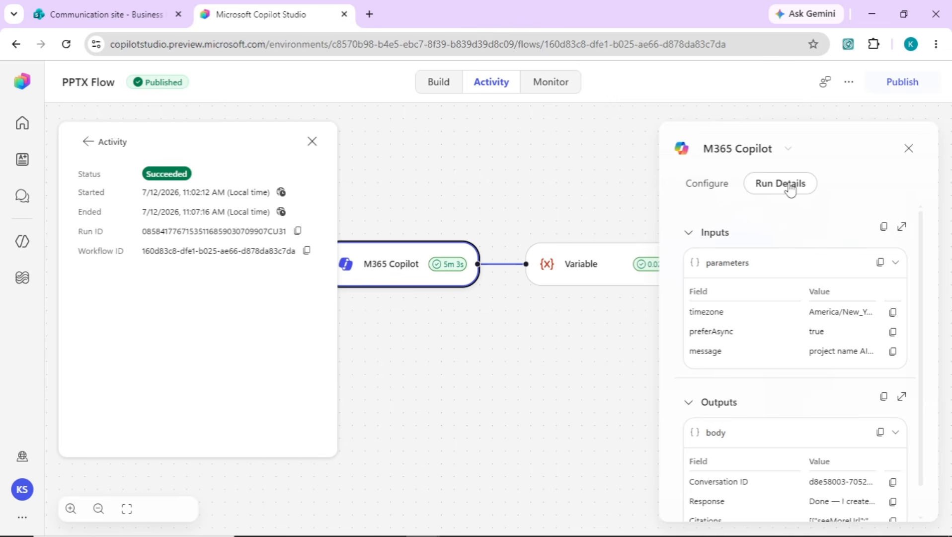
{"action": "left_click", "coordinate": [902, 397]}
{"action": "scroll", "coordinate": [725, 338], "scroll_direction": "down", "scroll_amount": 5}
{"action": "scroll", "coordinate": [727, 345], "scroll_direction": "down", "scroll_amount": 1}
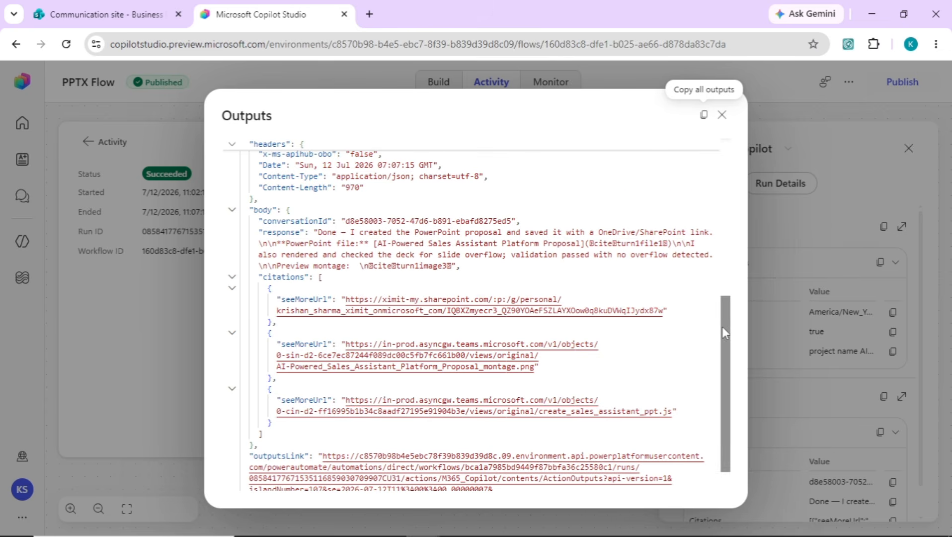
{"action": "scroll", "coordinate": [726, 365], "scroll_direction": "down", "scroll_amount": 3}
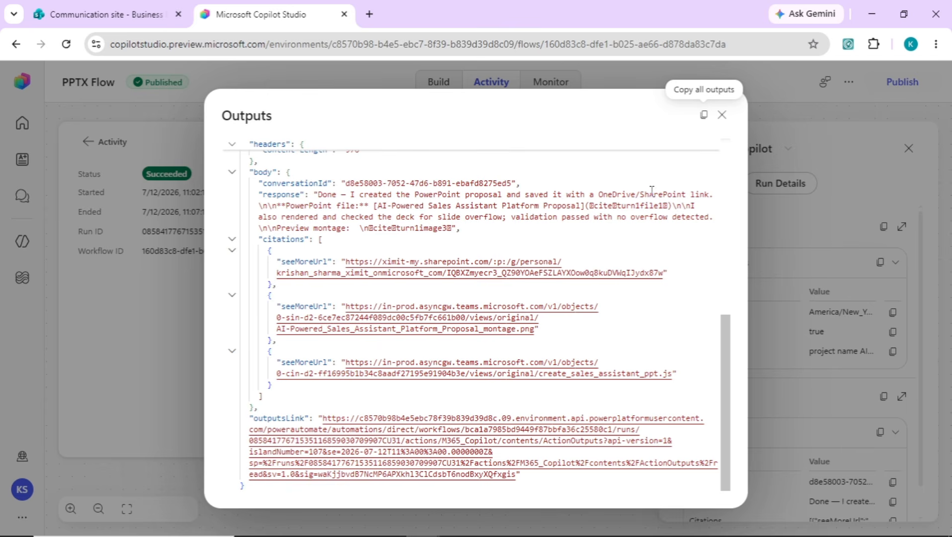
{"action": "left_click", "coordinate": [723, 115]}
Step: Check the Variable step's run details and highlight the stored PowerPoint link URL
{"action": "left_click_drag", "start_coordinate": [578, 336], "coordinate": [428, 329]}
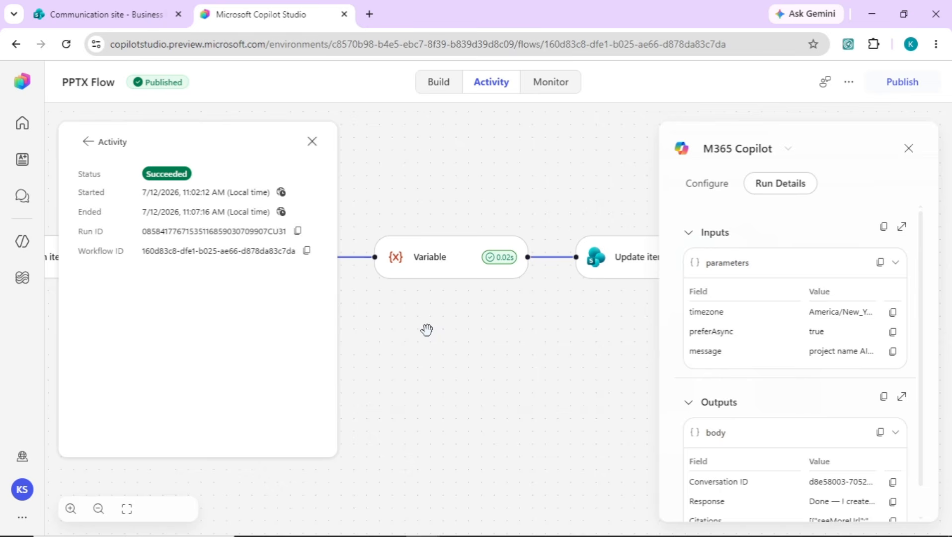
{"action": "left_click", "coordinate": [433, 273]}
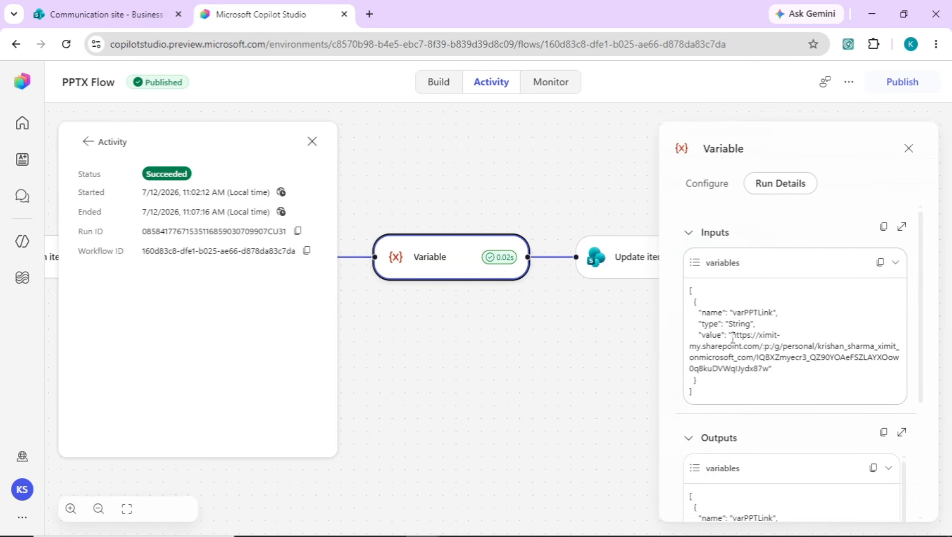
{"action": "left_click_drag", "start_coordinate": [733, 339], "coordinate": [763, 368]}
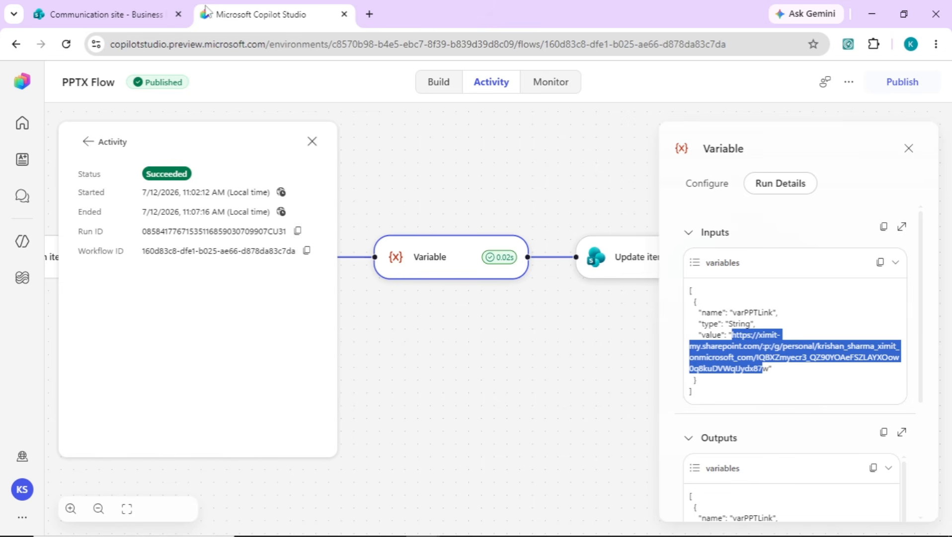
{"action": "left_click", "coordinate": [101, 15]}
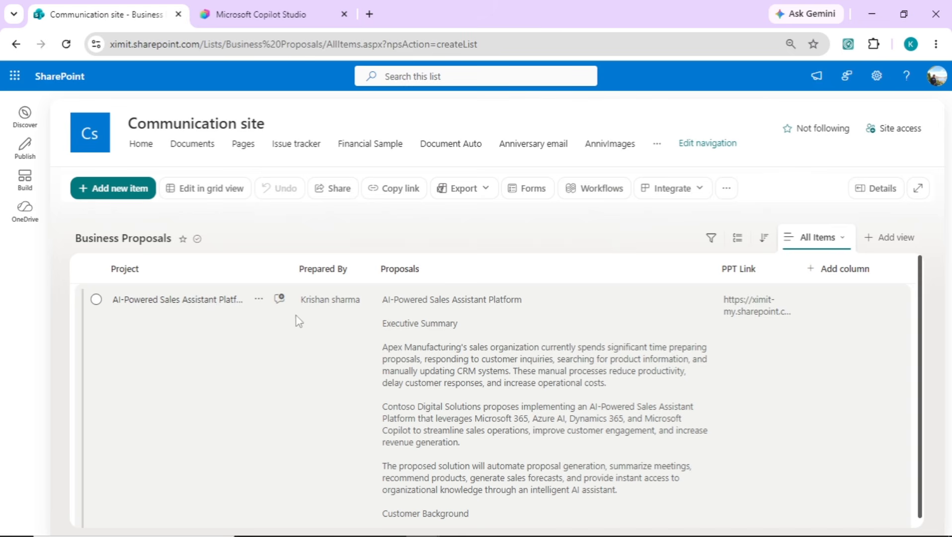
Step: Copy the new item's PPT Link from its details and load the deck in a new browser tab
{"action": "left_click", "coordinate": [207, 302]}
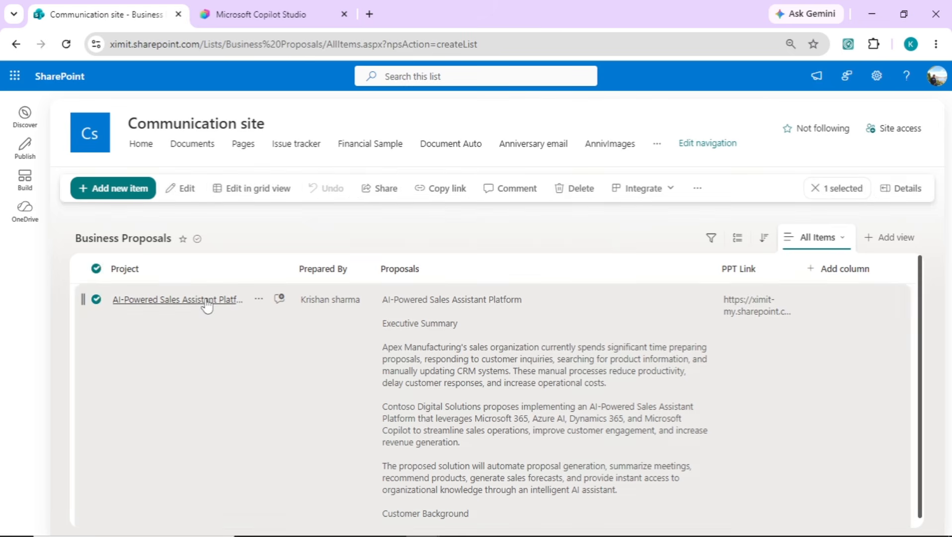
{"action": "left_click", "coordinate": [206, 303]}
{"action": "left_click", "coordinate": [262, 367]}
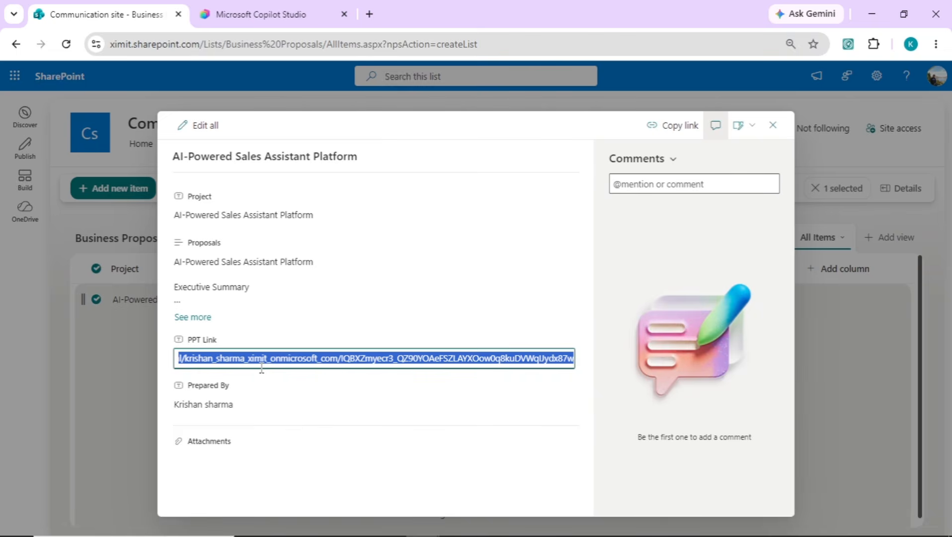
{"action": "key", "text": "ctrl+c"}
{"action": "key", "text": "ctrl+t"}
{"action": "key", "text": "ctrl+v"}
{"action": "key", "text": "Return"}
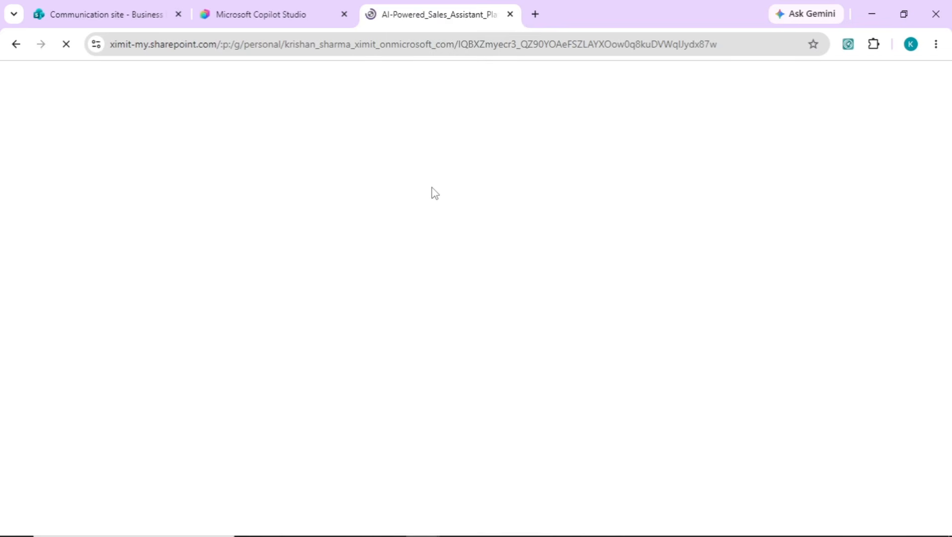